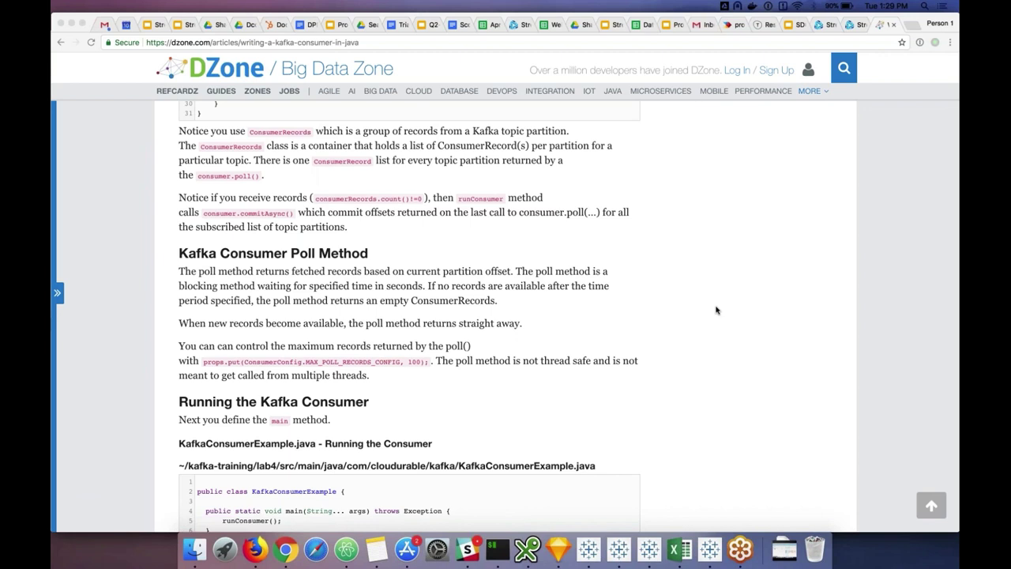
Read through the Kafka consumer article to the sample output of three consumers in one group, and switch to the StreamSets pipeline
scroll(716, 310, down, 5)
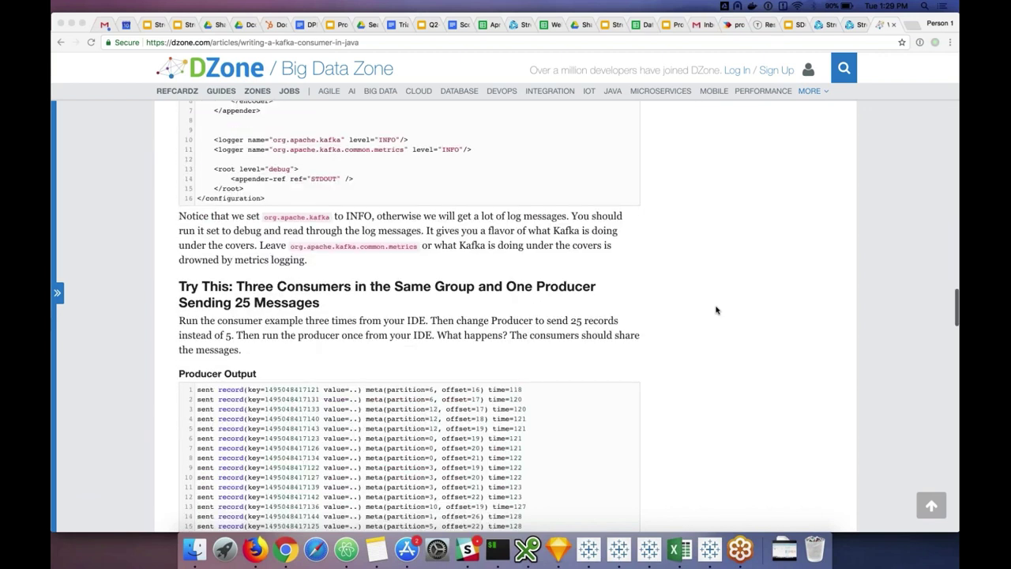
scroll(716, 309, down, 6)
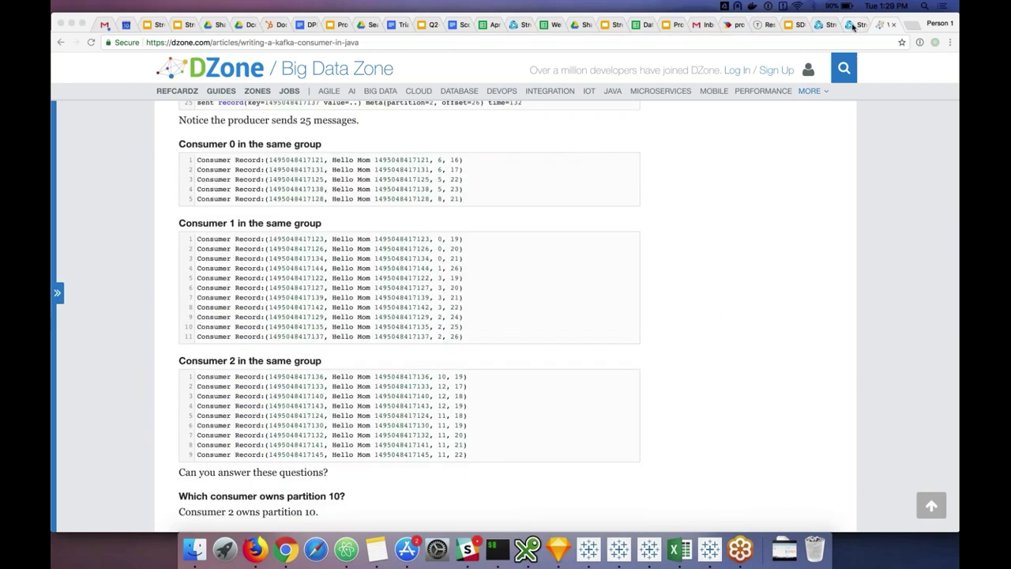
click(853, 25)
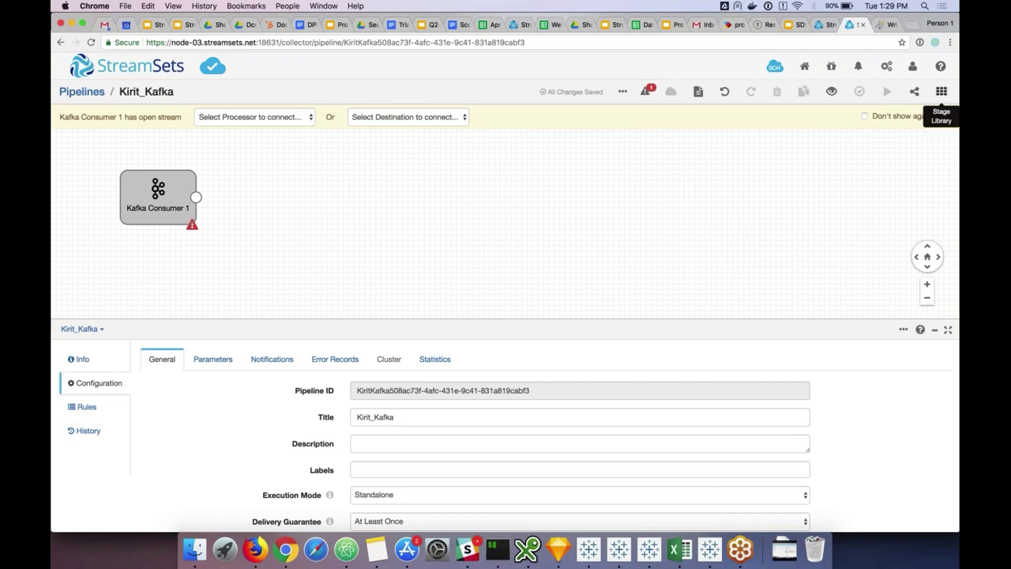
Open the stage library and look through the available origin stages from Amazon S3 to WebSocket Server
click(939, 93)
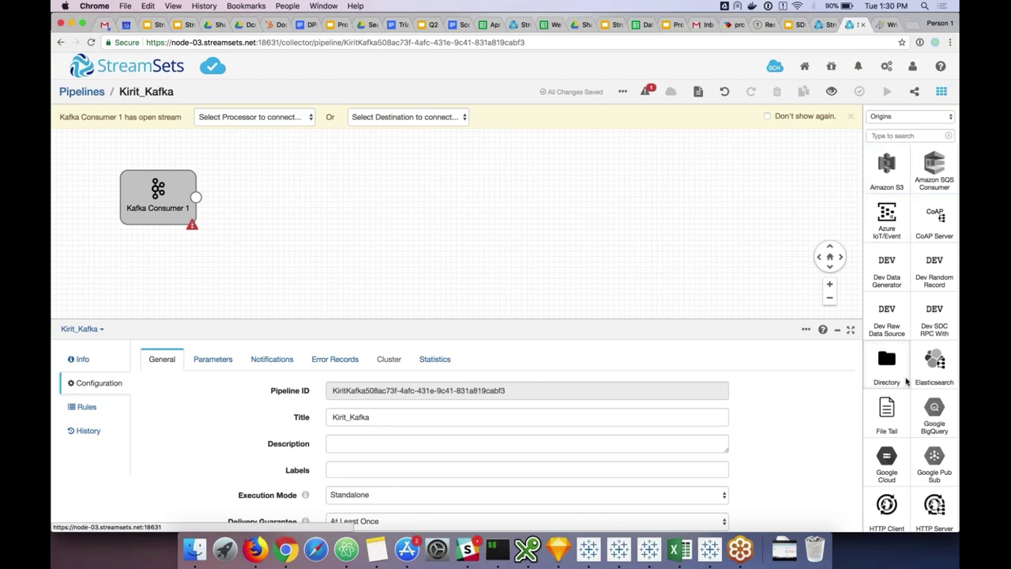
scroll(906, 381, down, 10)
scroll(906, 382, up, 5)
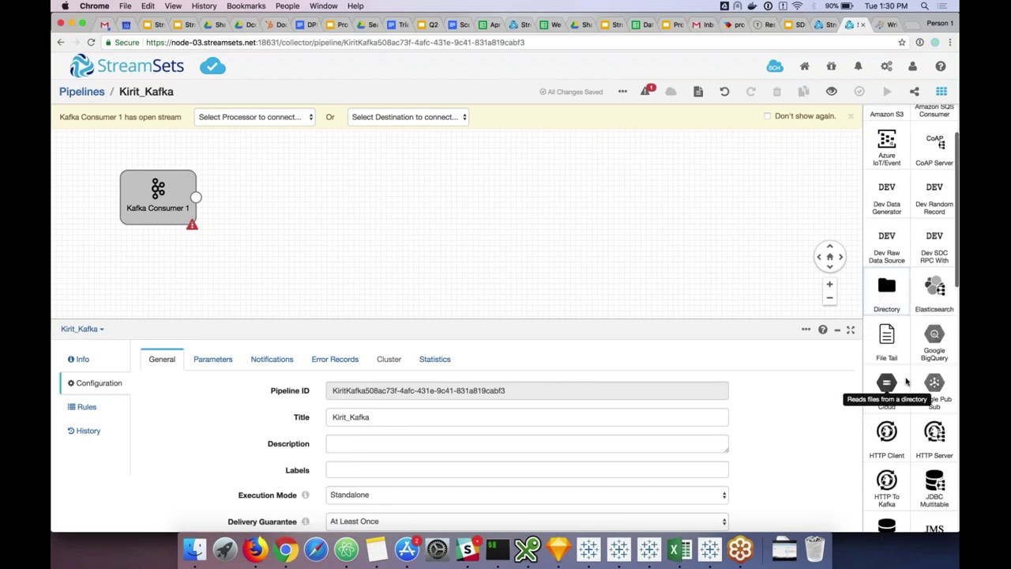
scroll(906, 382, up, 2)
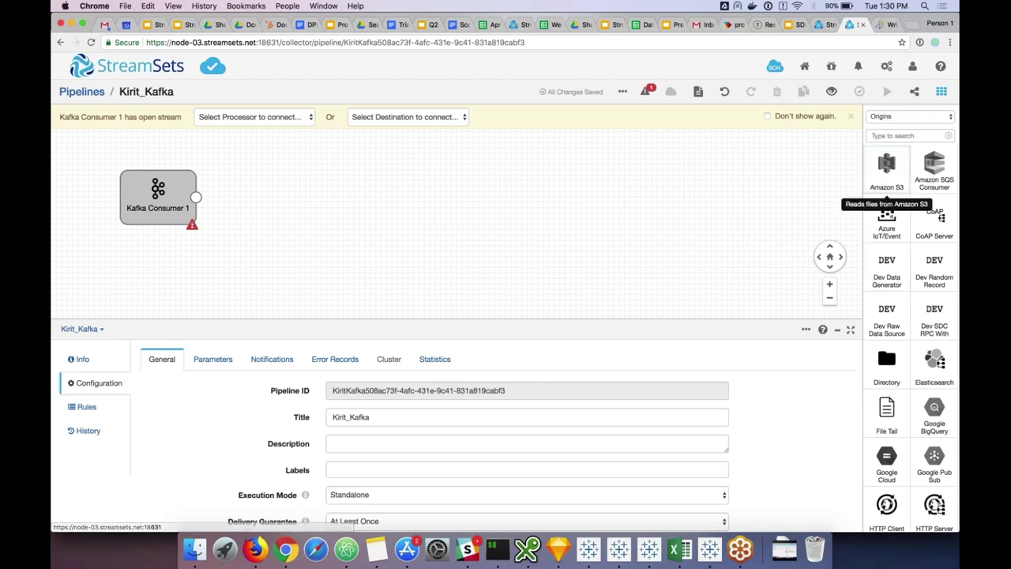
scroll(886, 236, down, 4)
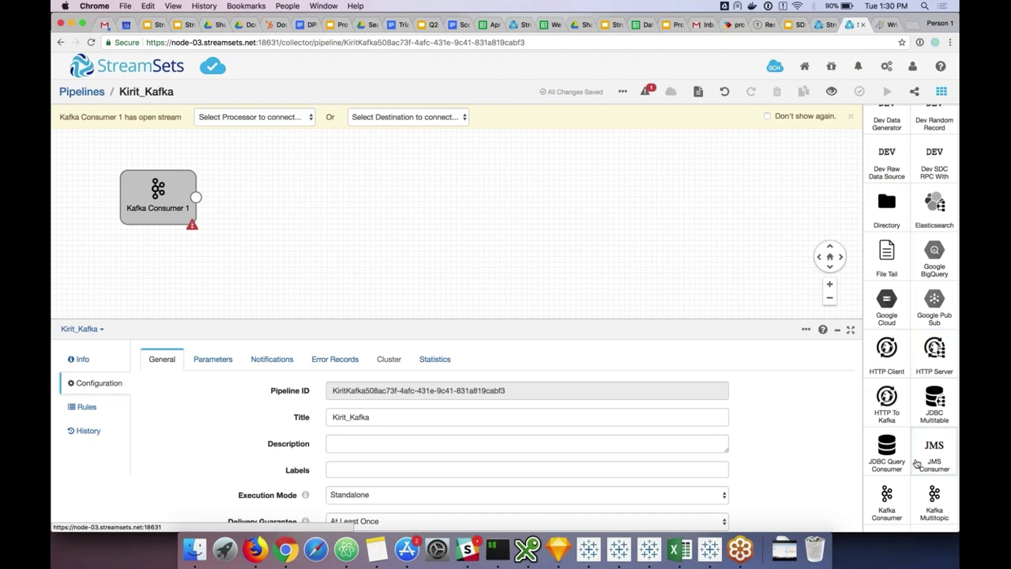
scroll(916, 464, down, 10)
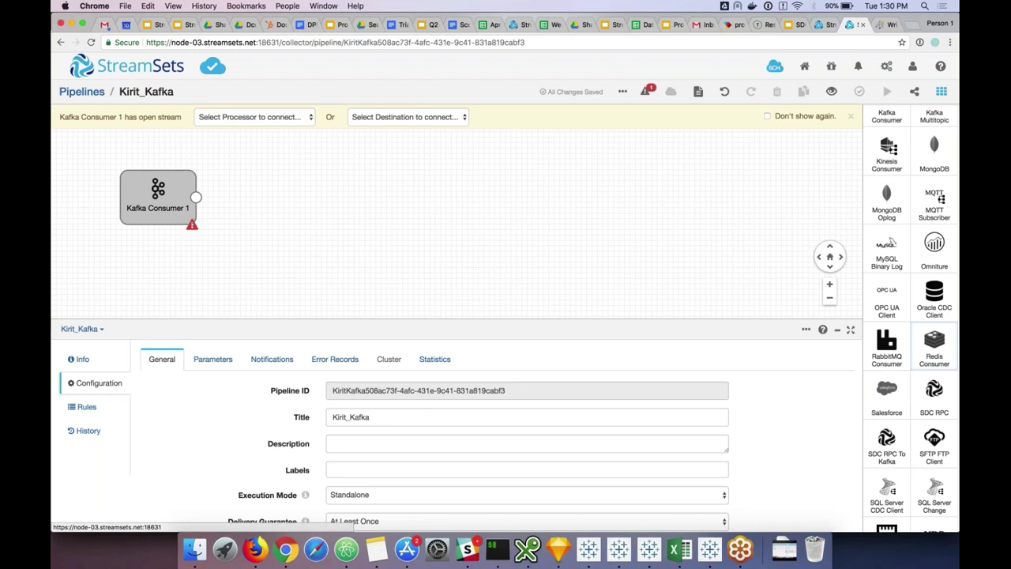
scroll(924, 348, down, 5)
scroll(934, 383, down, 1)
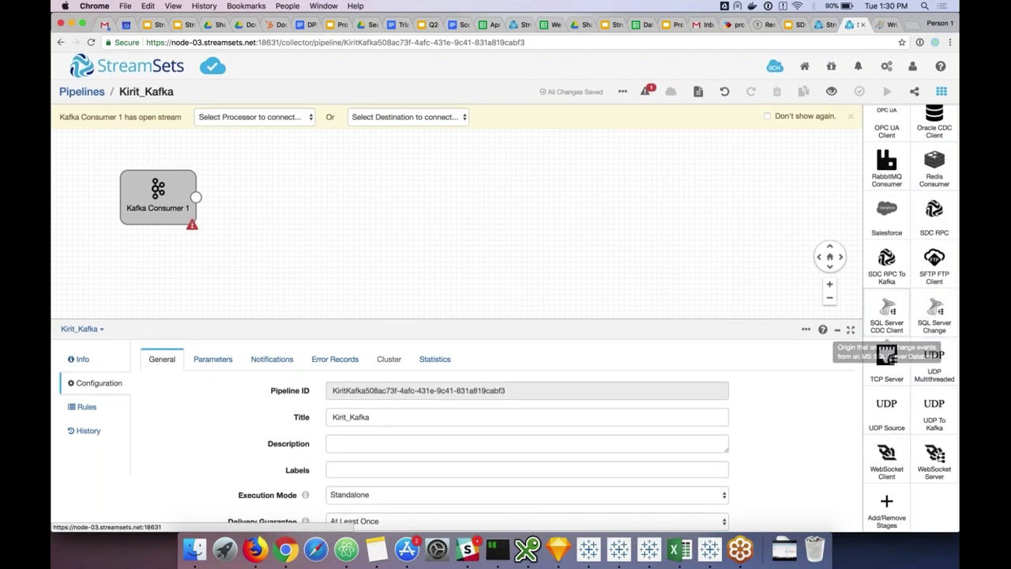
scroll(886, 340, up, 10)
scroll(884, 342, up, 5)
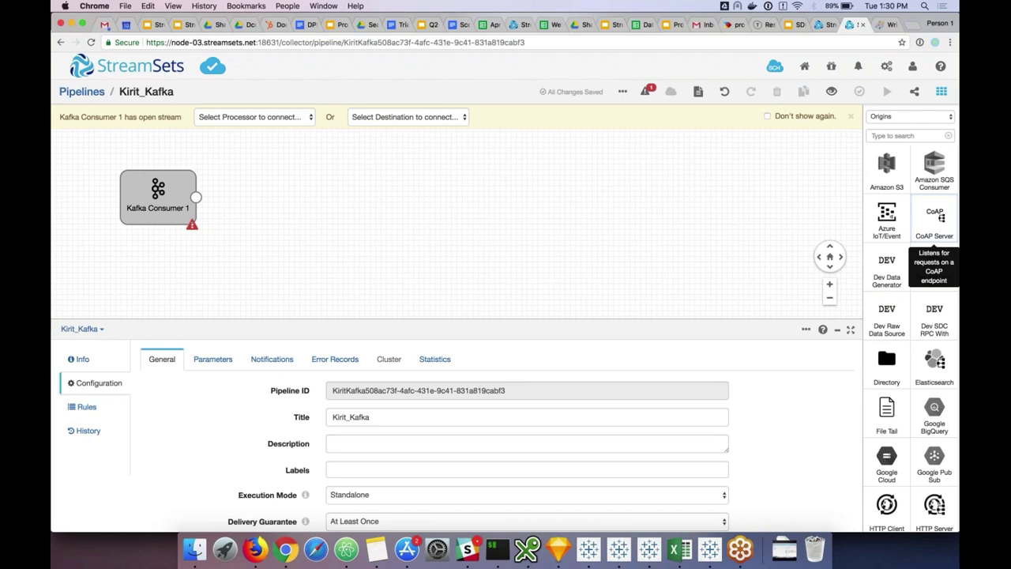
Filter the stage library to Destinations and look through the available destination stages
click(896, 117)
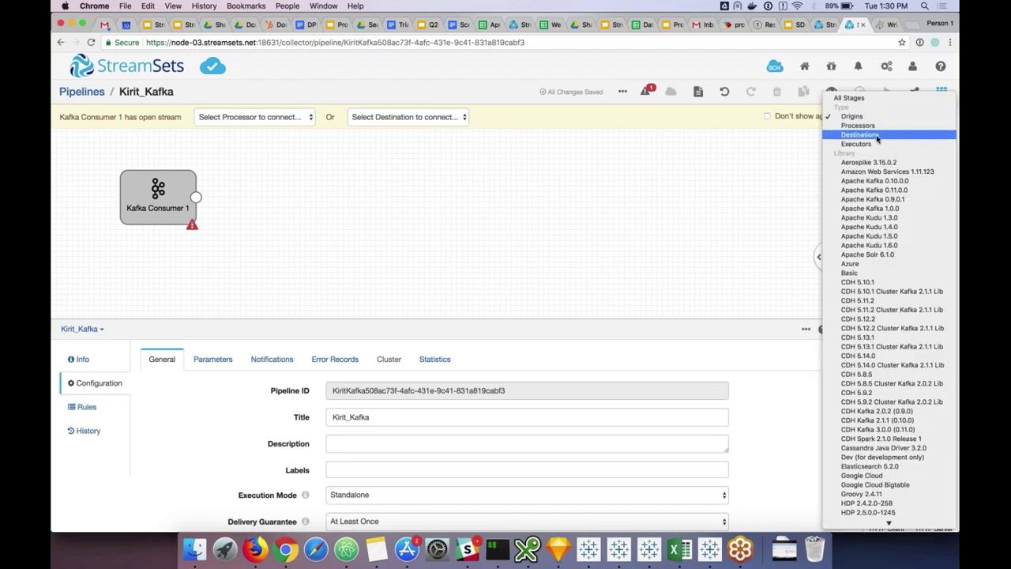
click(859, 135)
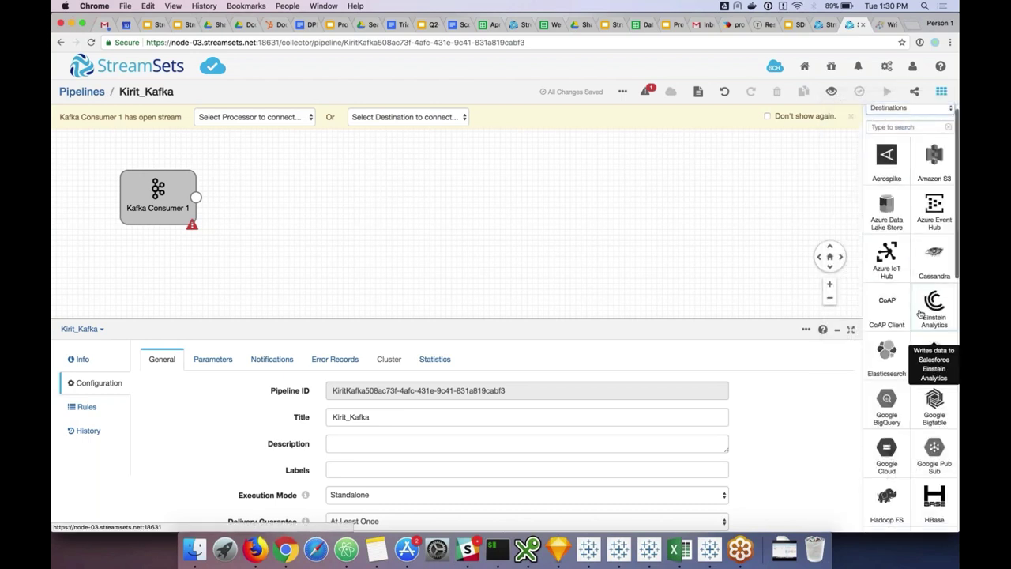
scroll(920, 313, down, 1)
scroll(934, 364, down, 1)
scroll(934, 367, down, 10)
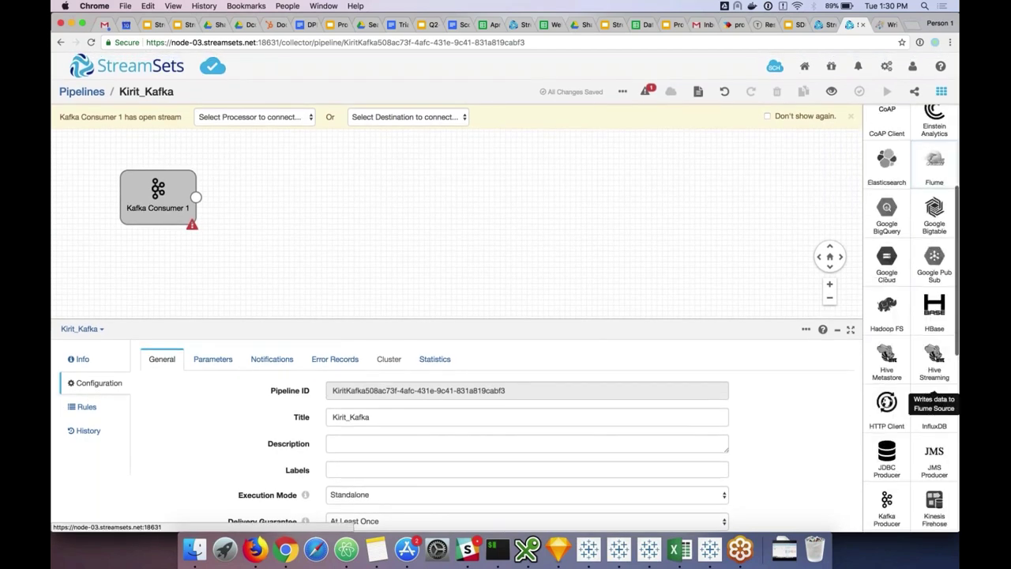
scroll(934, 363, down, 5)
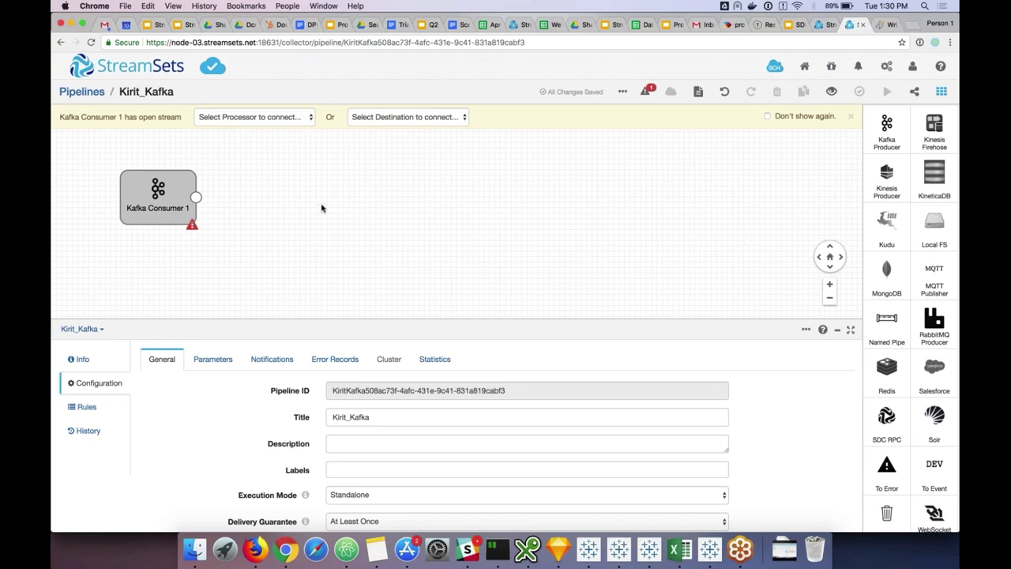
Select the Kafka Consumer 1 stage and move it slightly up and to the left on the pipeline canvas
click(176, 221)
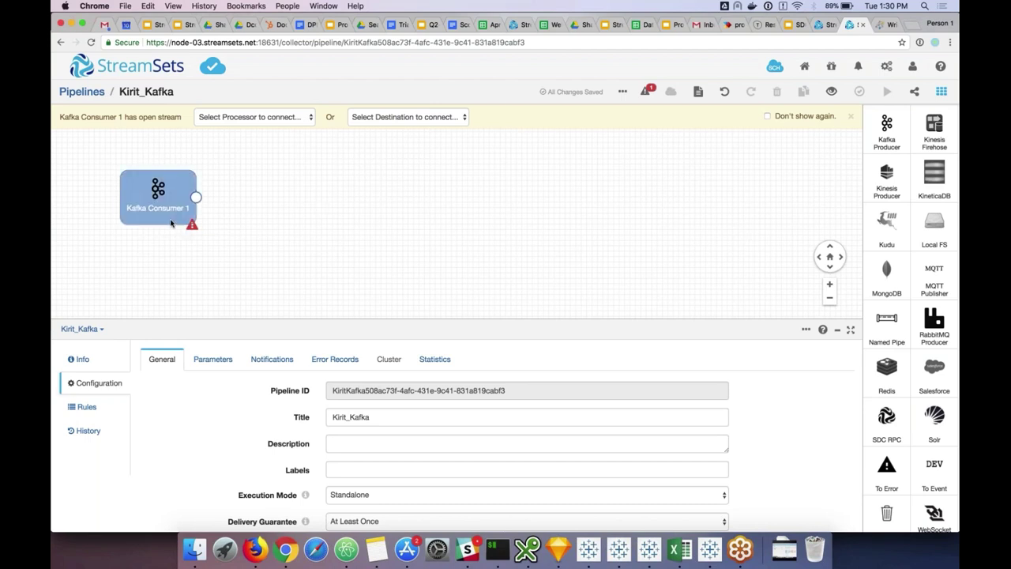
click(171, 224)
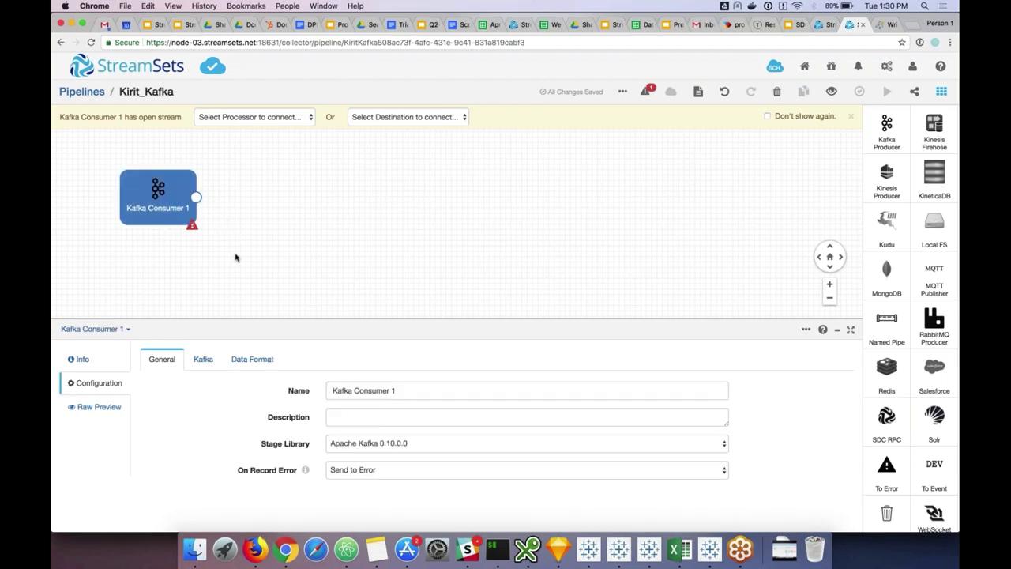
drag(170, 213, 149, 208)
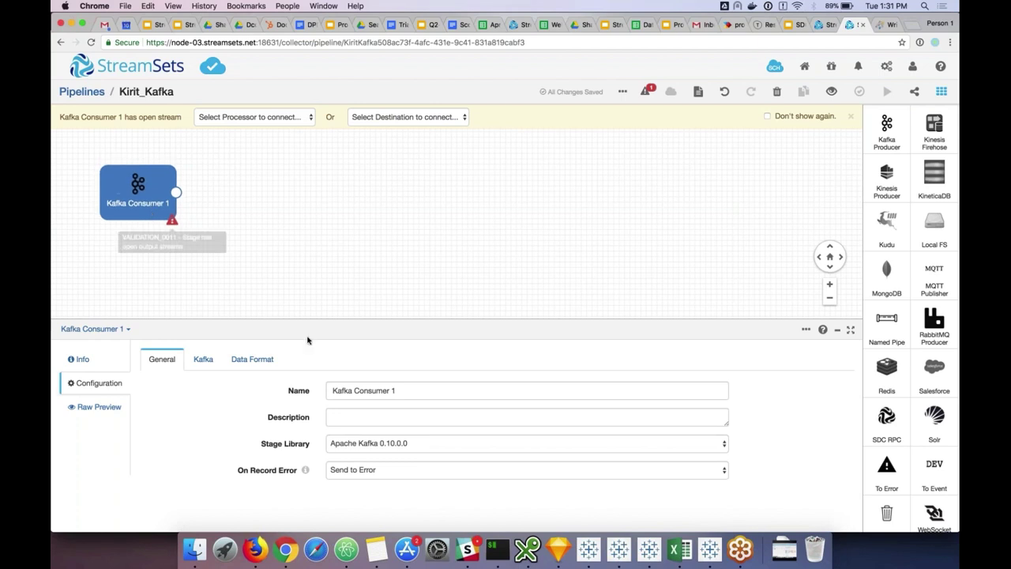
Review the Kafka connection settings of Kafka Consumer 1, from the broker and ZooKeeper URIs to the additional Kafka configuration properties
click(205, 362)
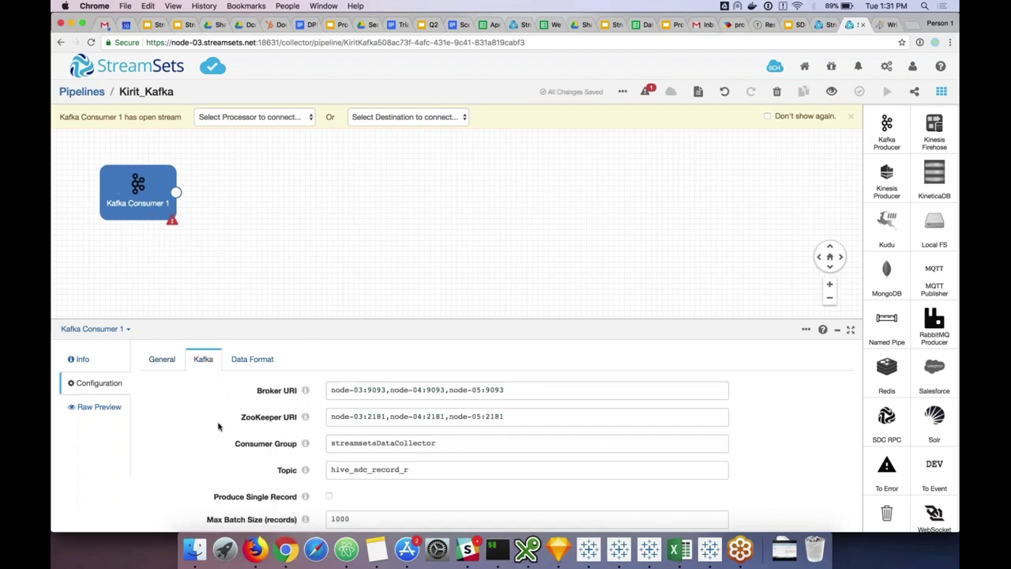
scroll(219, 426, down, 1)
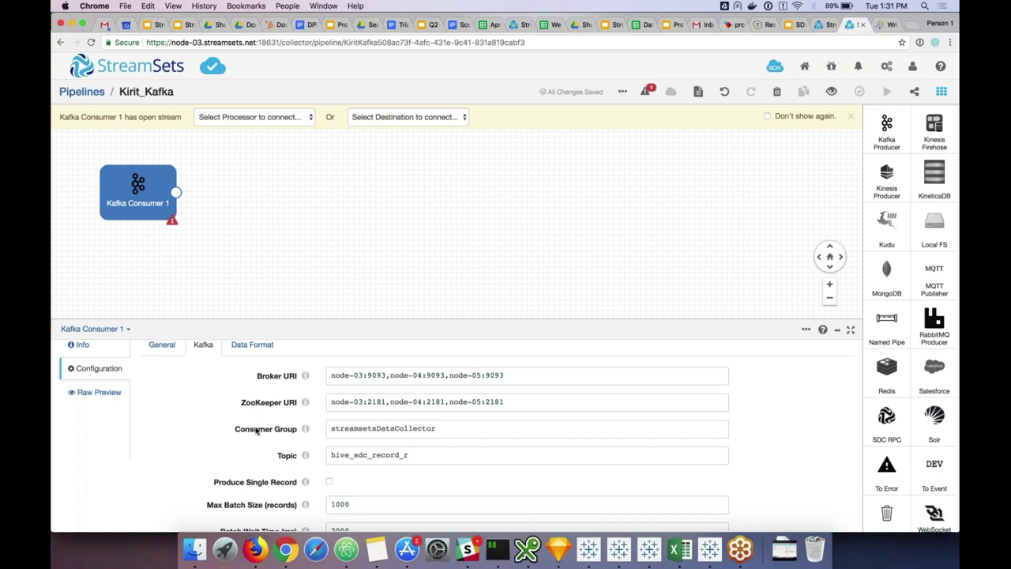
scroll(391, 460, down, 5)
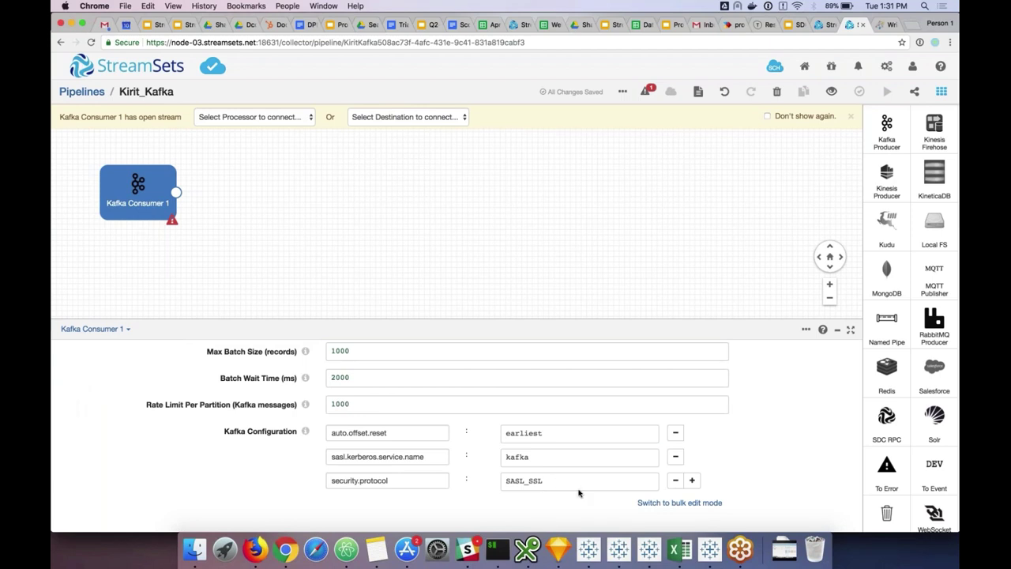
scroll(577, 493, up, 5)
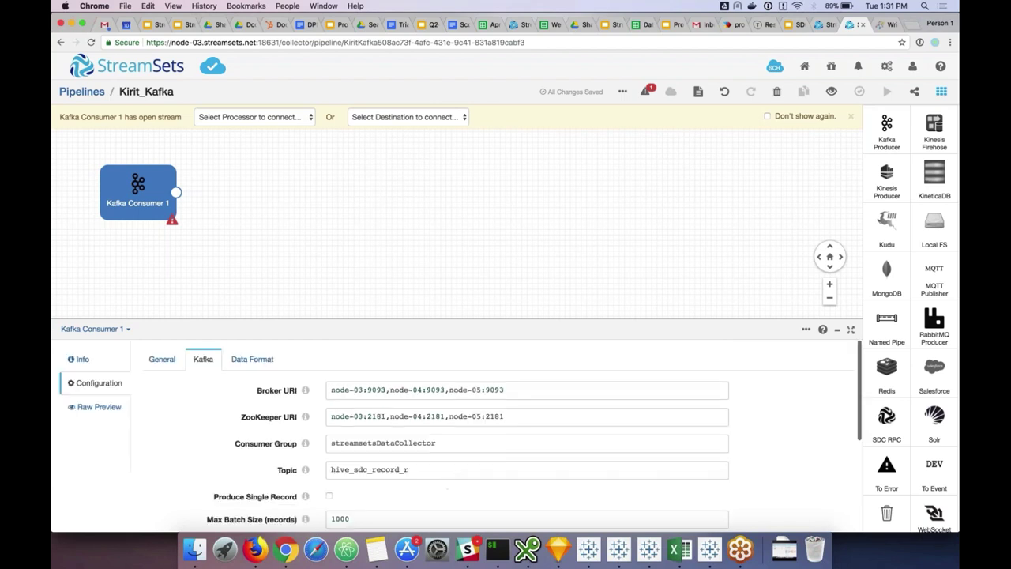
Check which stage library versions are available for Kafka Consumer 1 in its general settings, leaving the selection at Apache Kafka 0.10.0.0
click(162, 359)
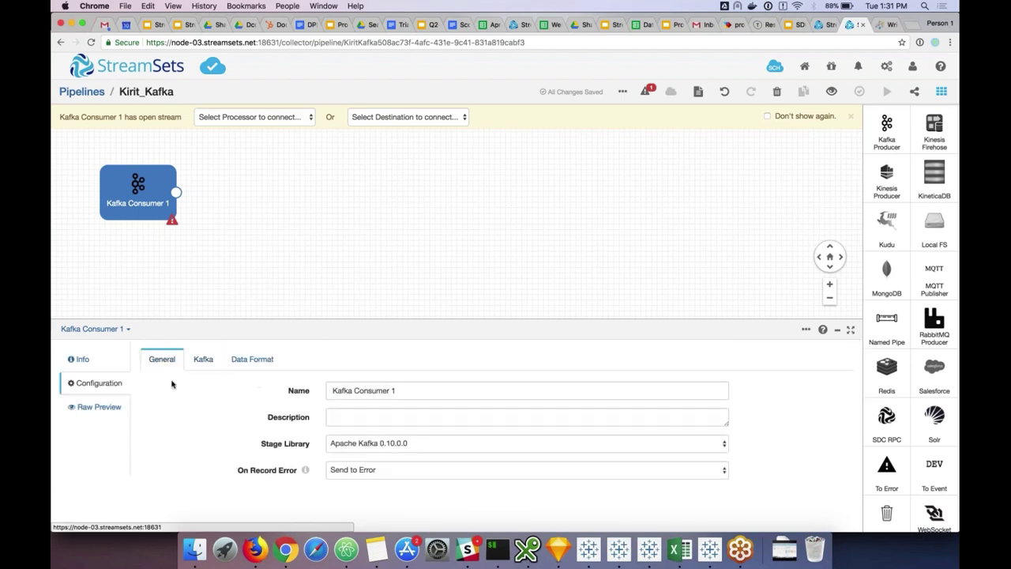
click(444, 443)
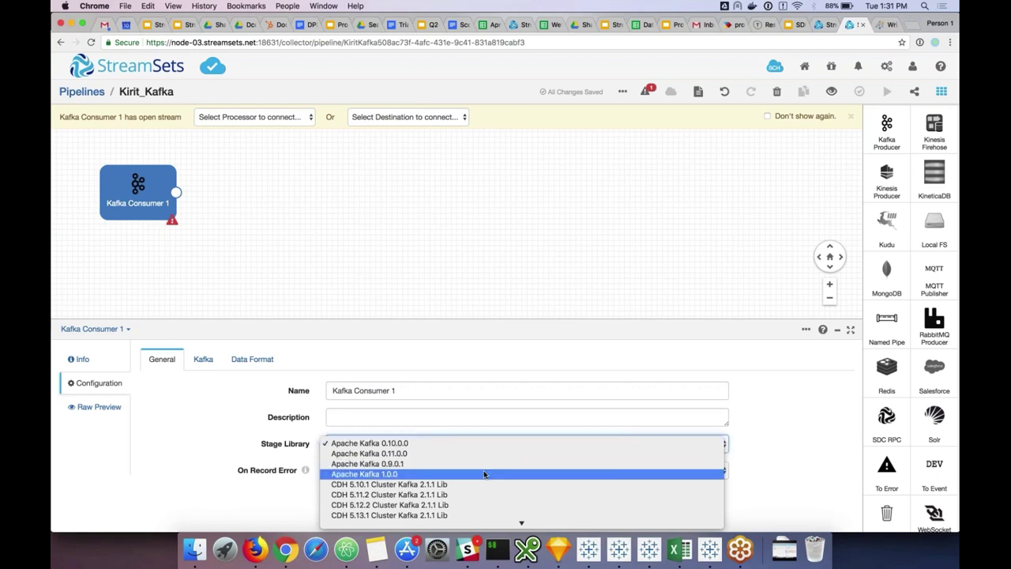
scroll(483, 472, down, 5)
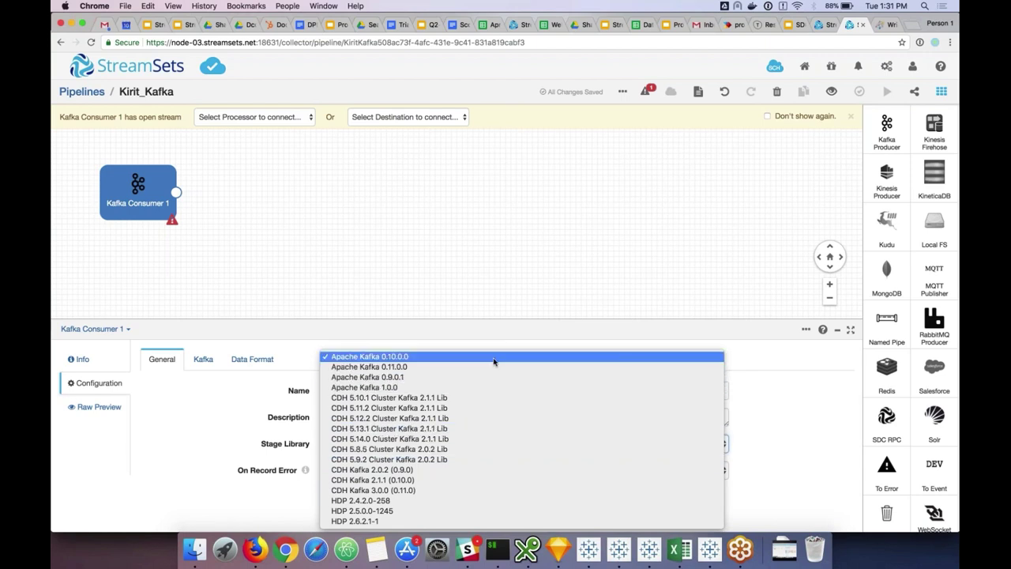
click(256, 460)
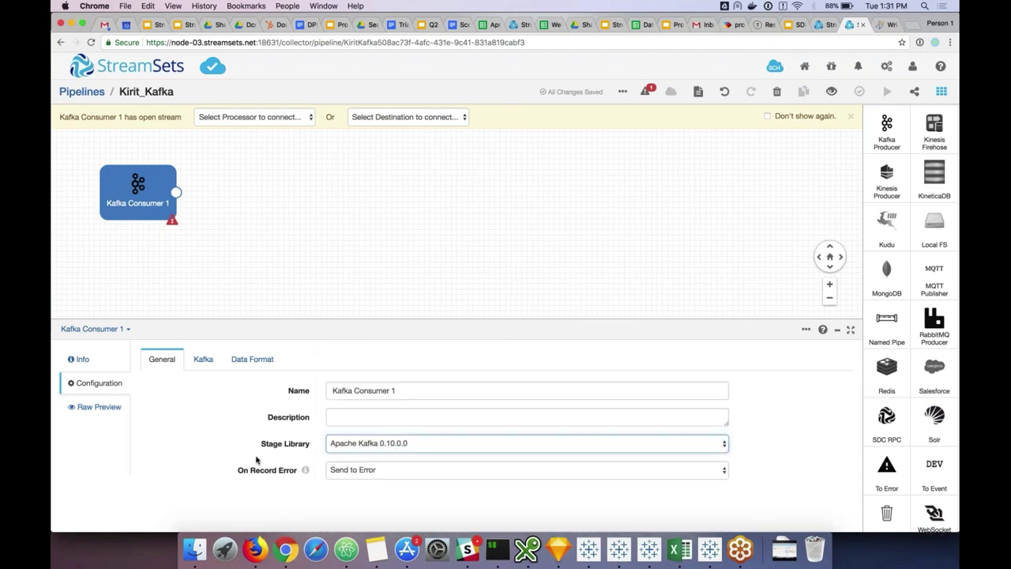
Check the data formats Kafka Consumer 1 can read, keeping SDC Record as the selected format
click(253, 364)
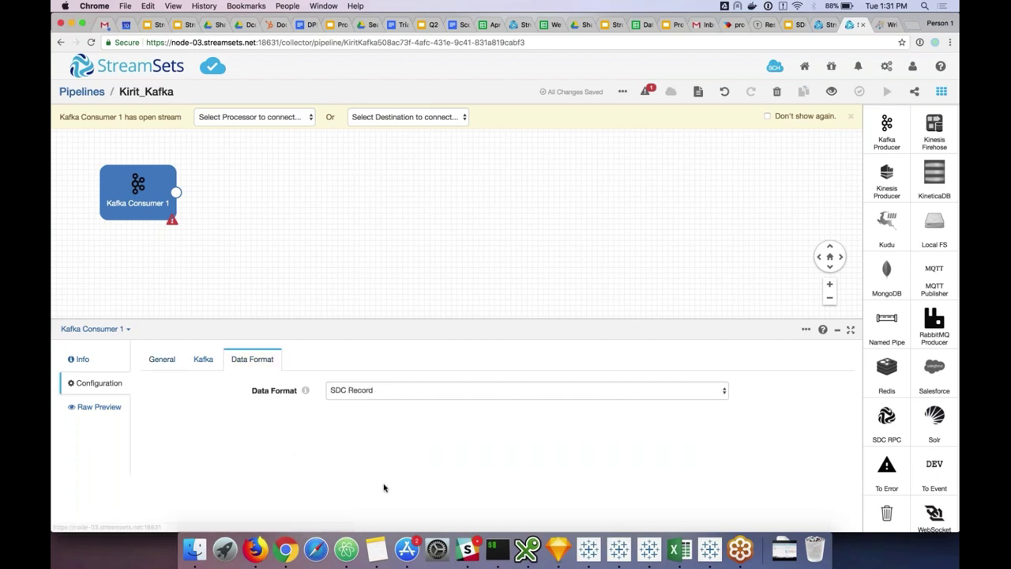
click(498, 392)
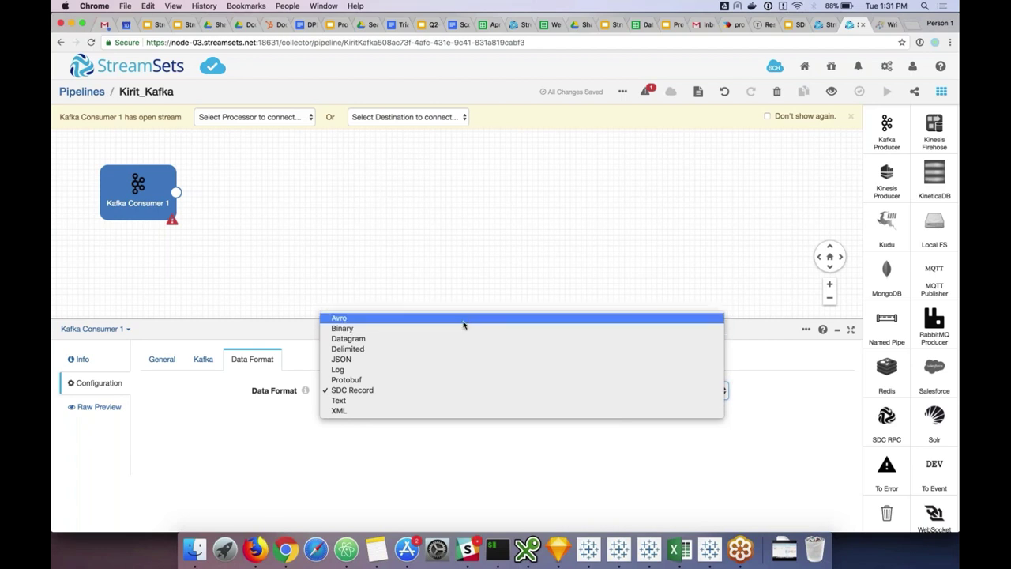
click(450, 394)
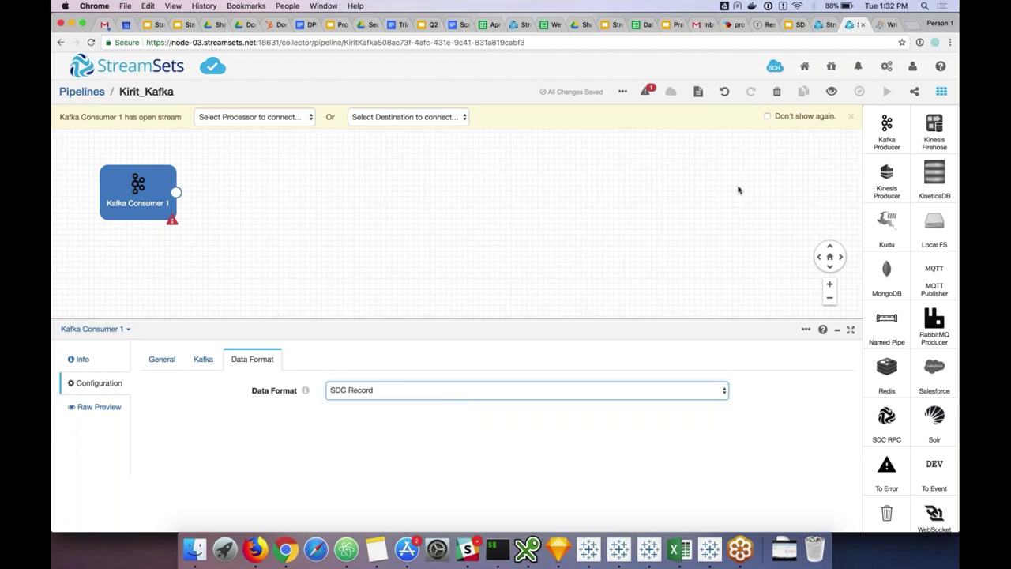
Run a data preview of the pipeline and expand the first output record of Kafka Consumer 1
click(831, 91)
click(629, 300)
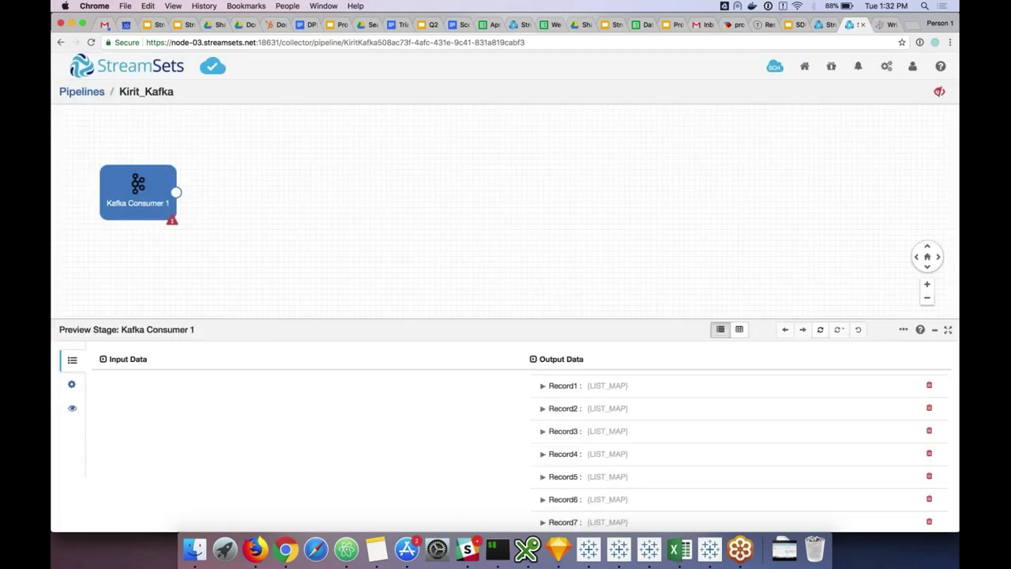
click(542, 386)
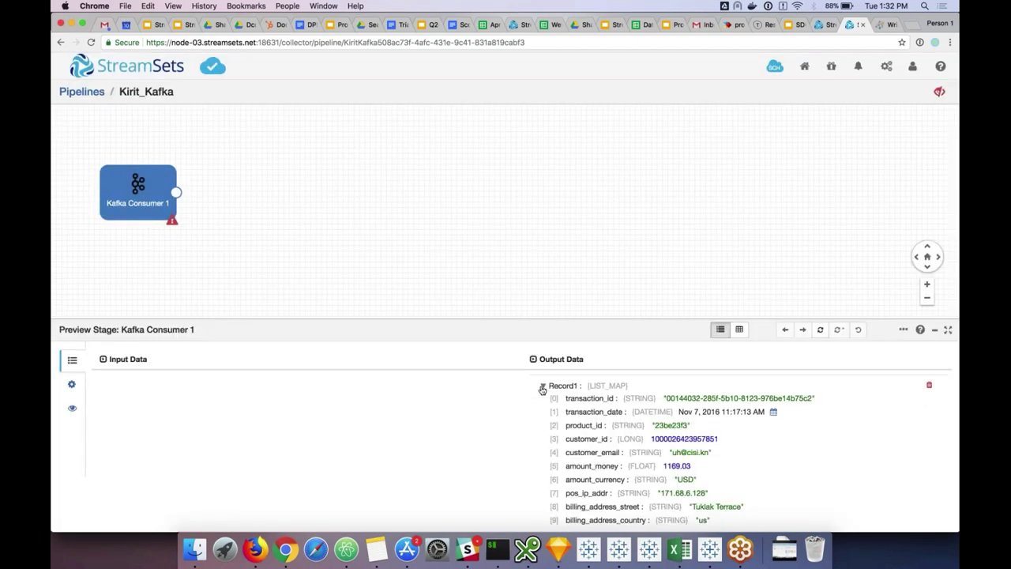
Examine the transaction, billing and card fields of the expanded preview record, and close the preview
scroll(611, 429, down, 5)
scroll(611, 429, up, 5)
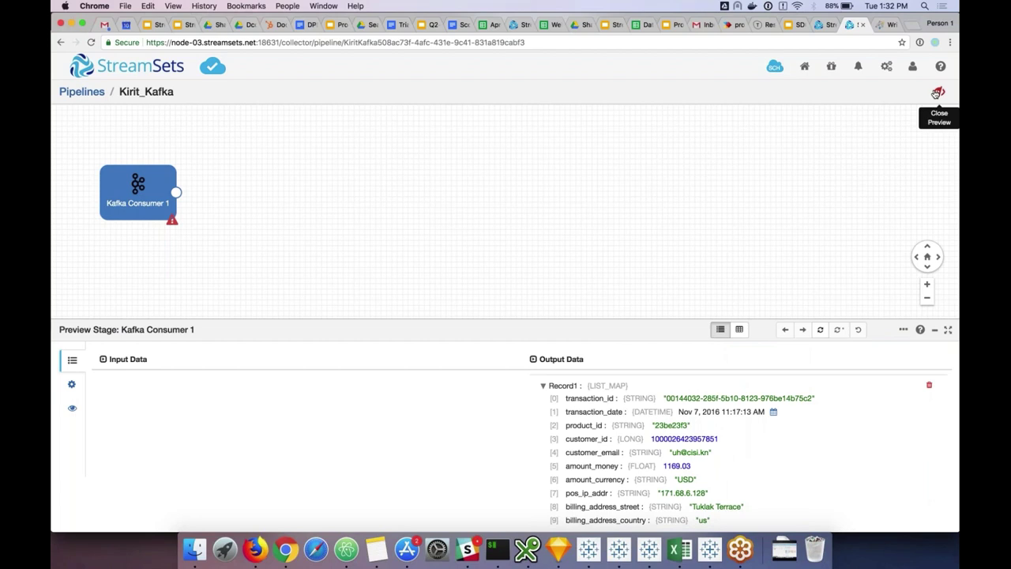
scroll(705, 454, down, 3)
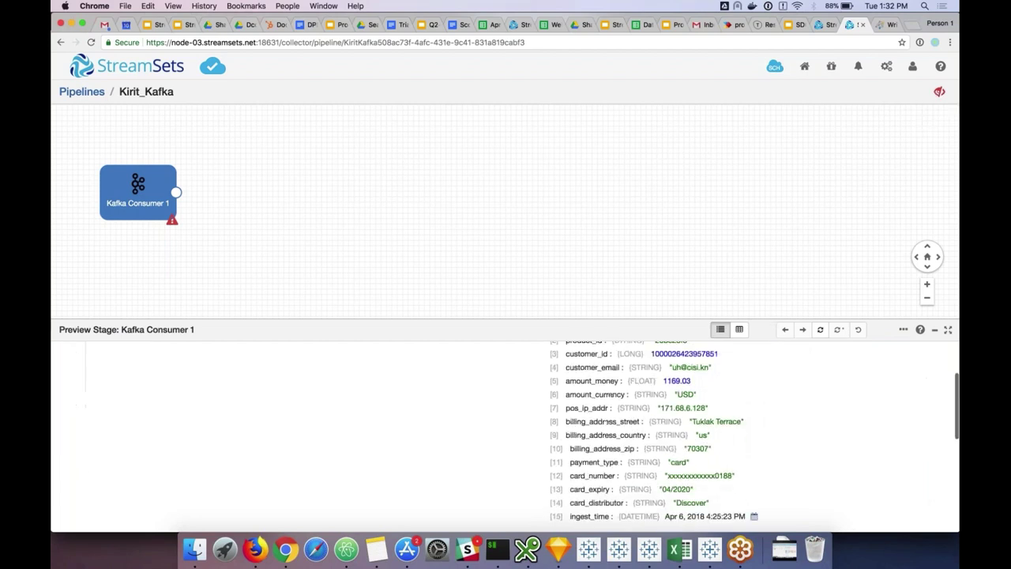
scroll(701, 456, up, 1)
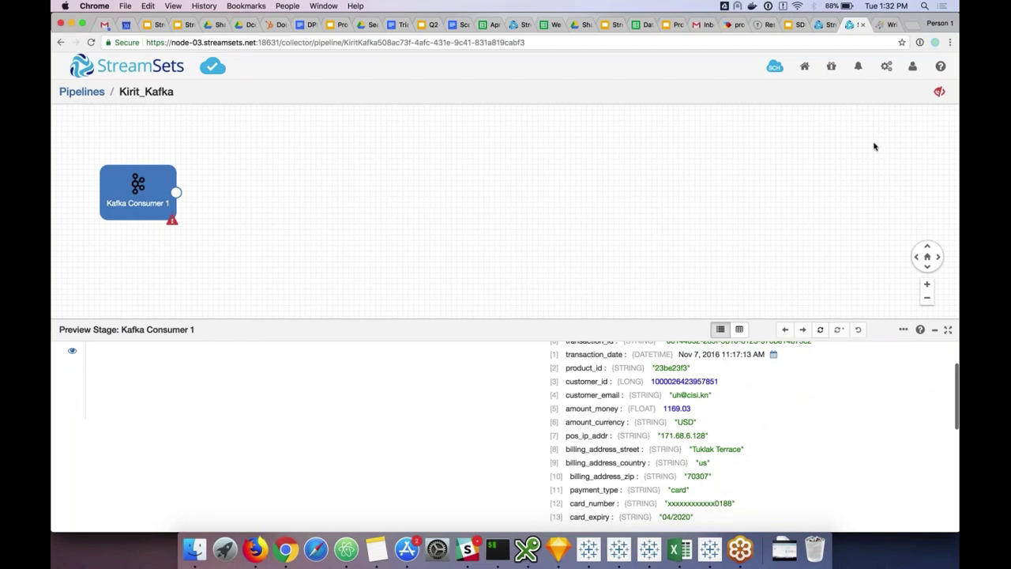
click(938, 93)
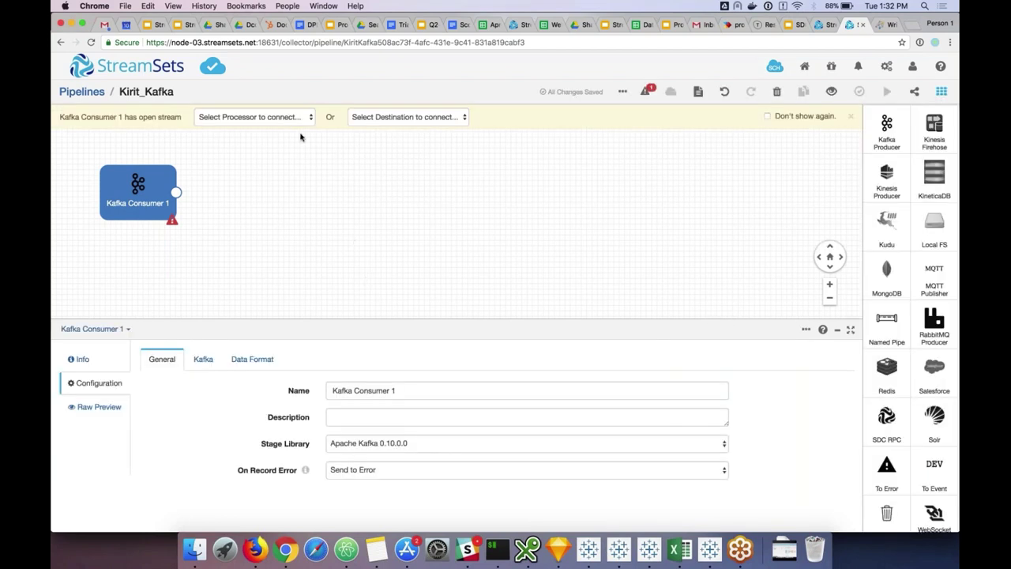
Filter the stage library to Processors, add a Field Hasher to the pipeline, and connect Kafka Consumer 1 to it
scroll(910, 168, up, 10)
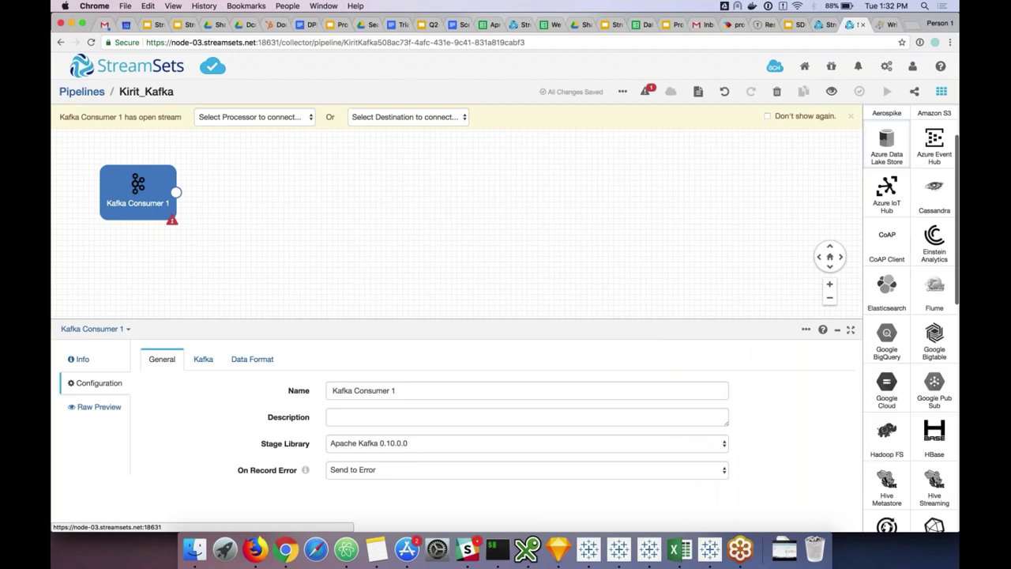
scroll(900, 159, up, 2)
click(908, 116)
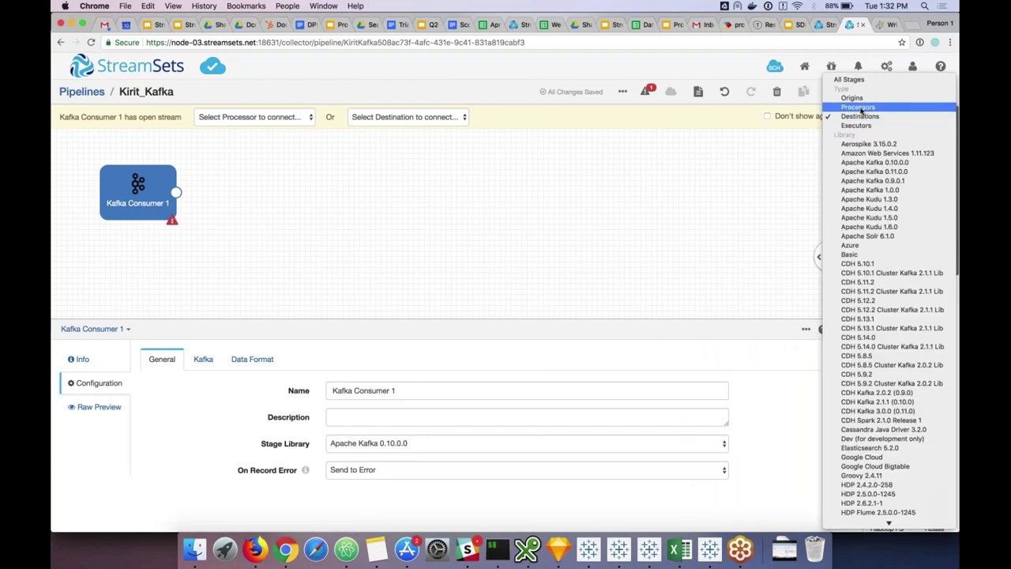
click(864, 116)
key(Up)
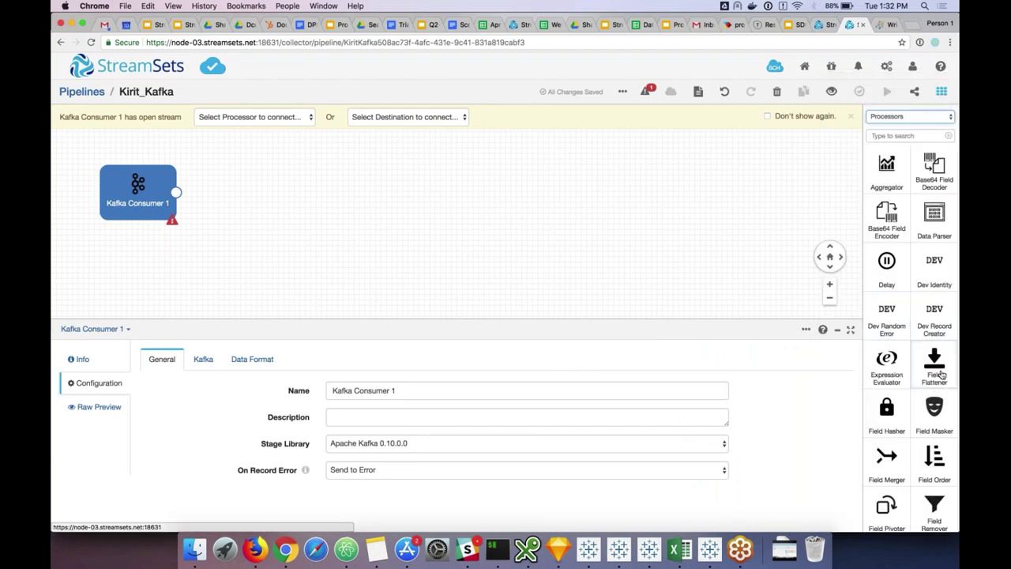
click(888, 415)
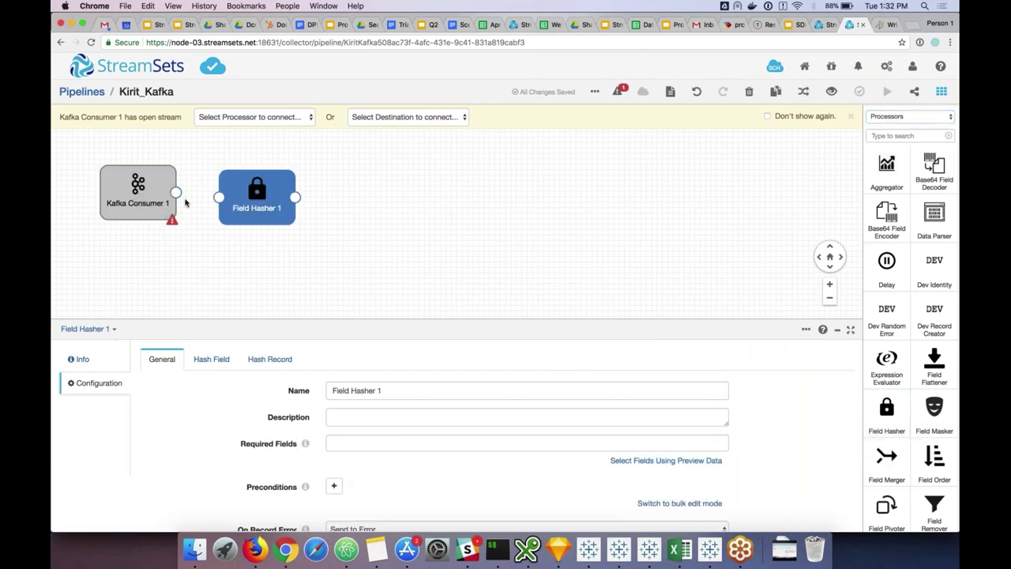
drag(177, 192, 256, 215)
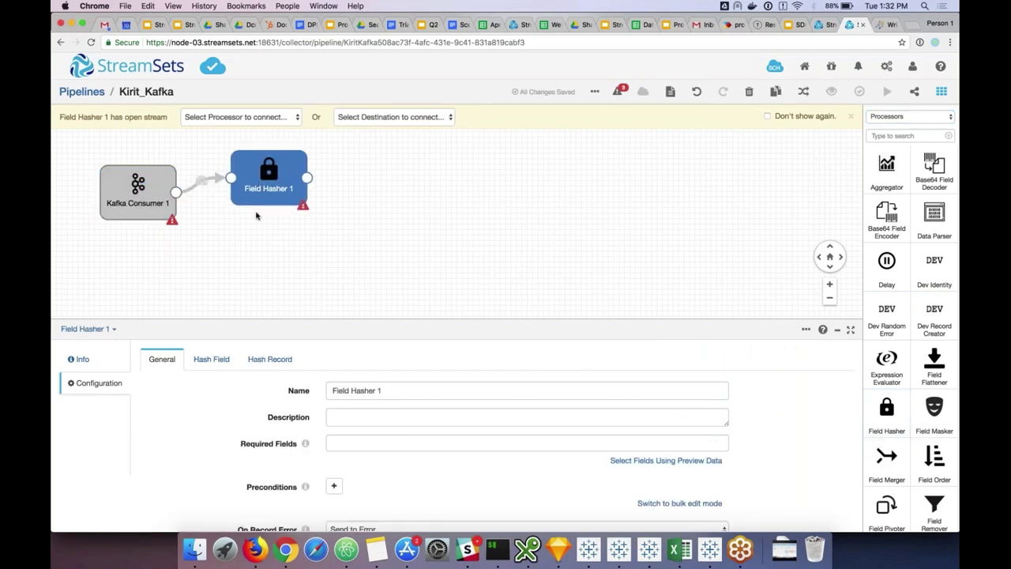
Set Field Hasher 1 to hash the /customer_id field in place
click(211, 359)
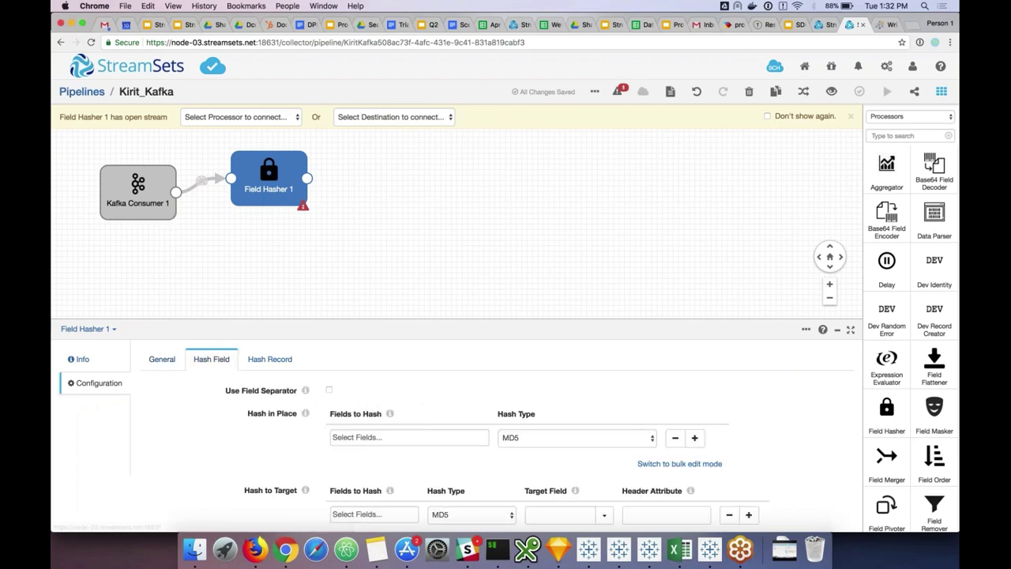
click(393, 438)
text(/)
click(367, 374)
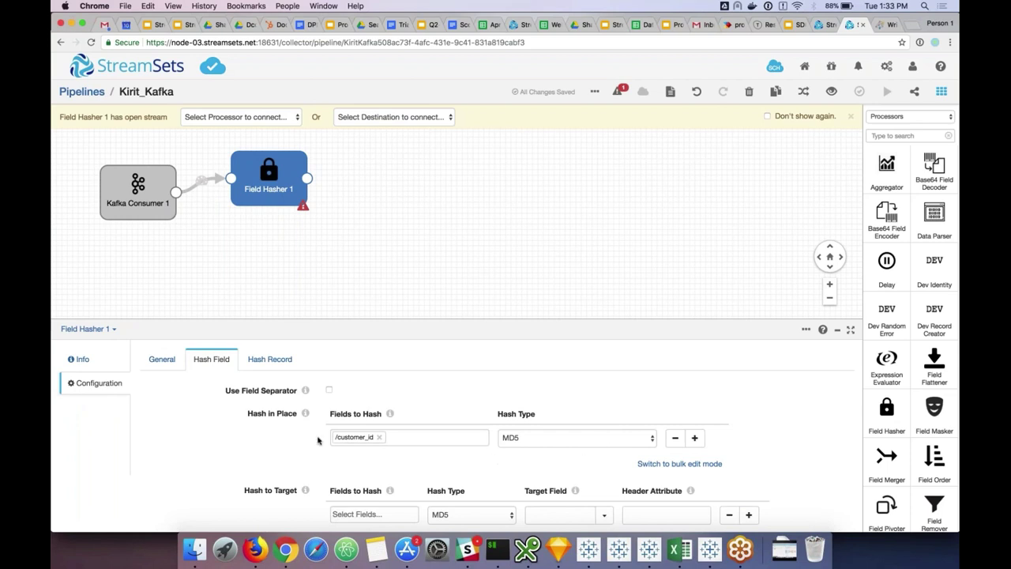
Connect Field Hasher 1's open stream to a new Trash - Basic destination
click(433, 117)
scroll(395, 505, down, 10)
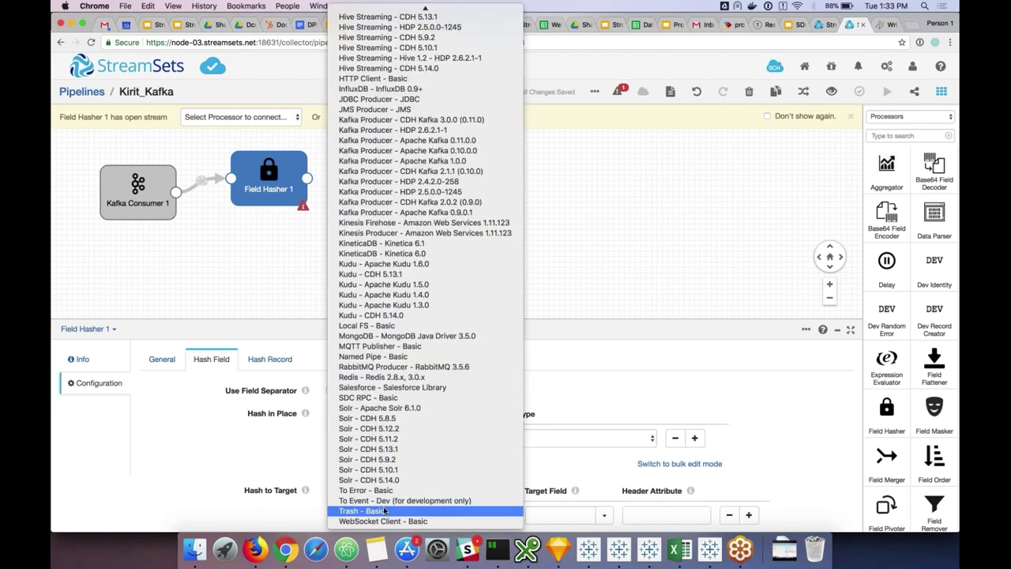
click(384, 510)
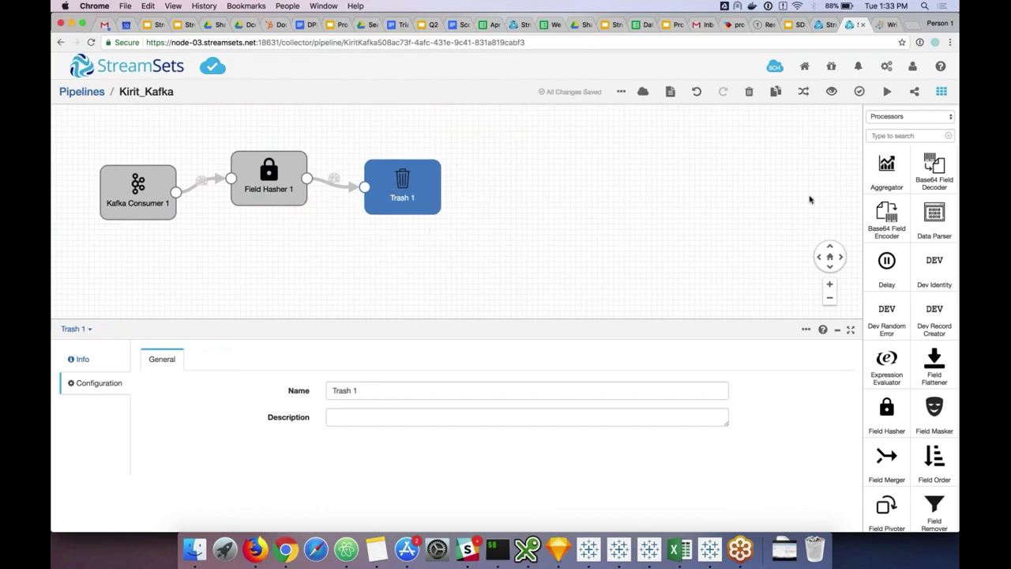
Run a data preview of the pipeline and open the Field Hasher 1 setting named in the validation error
click(831, 92)
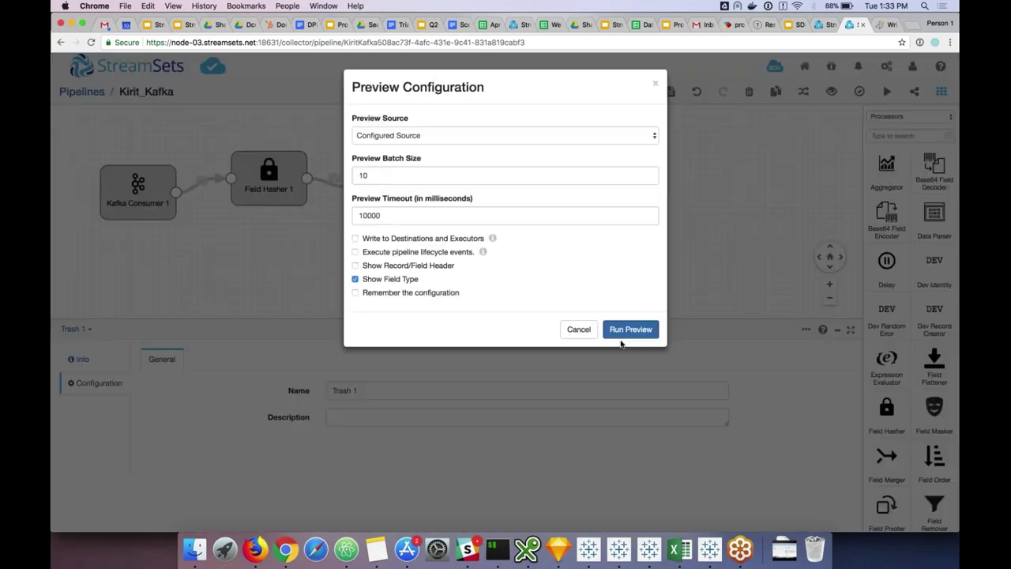
click(623, 331)
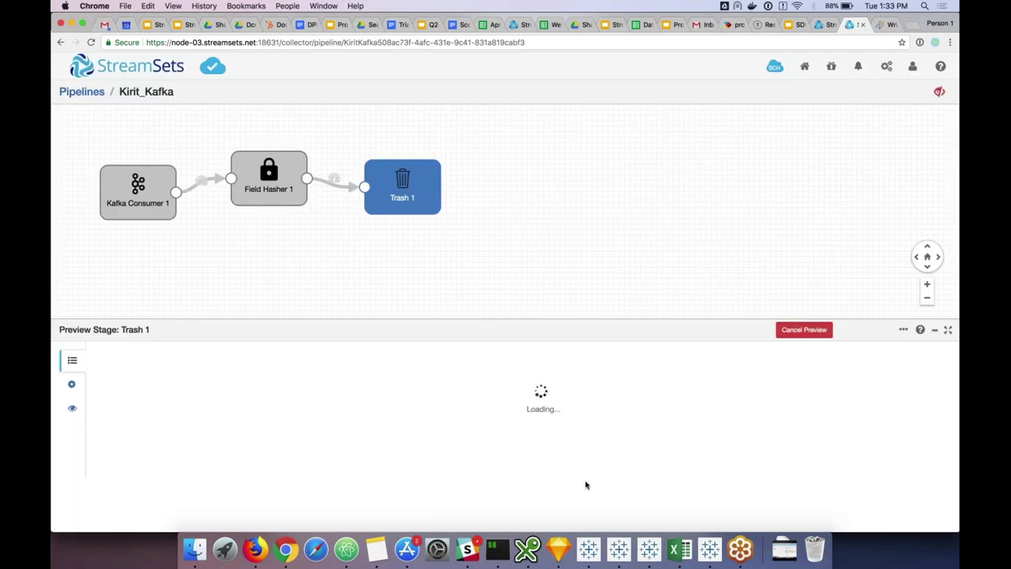
click(169, 117)
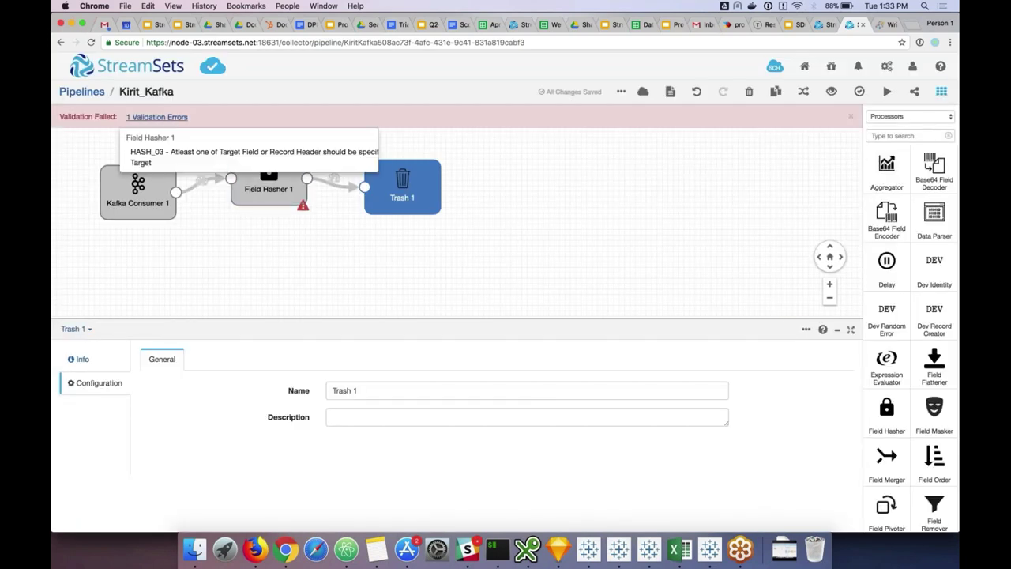
click(253, 157)
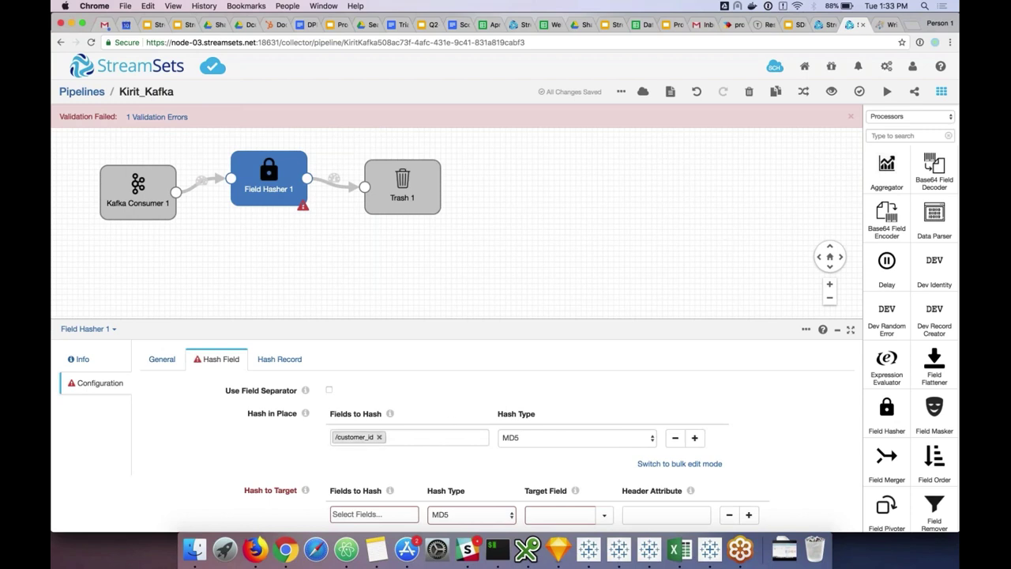
Set Field Hasher 1 to hash /customer_id into target field /hashedid, and remove /customer_id from the in-place hash fields
click(372, 514)
click(384, 450)
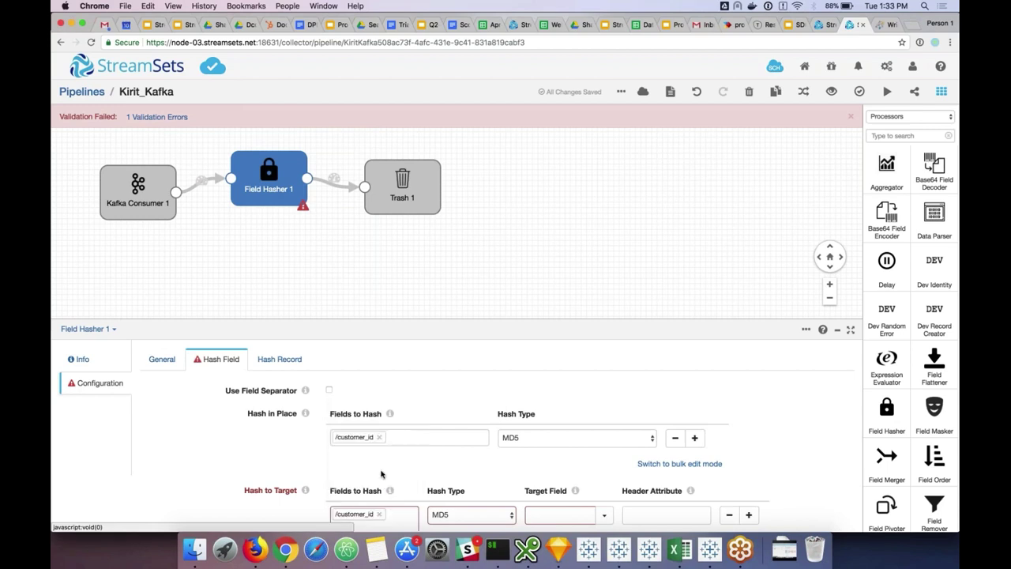
click(553, 514)
text(/hashed)
click(379, 437)
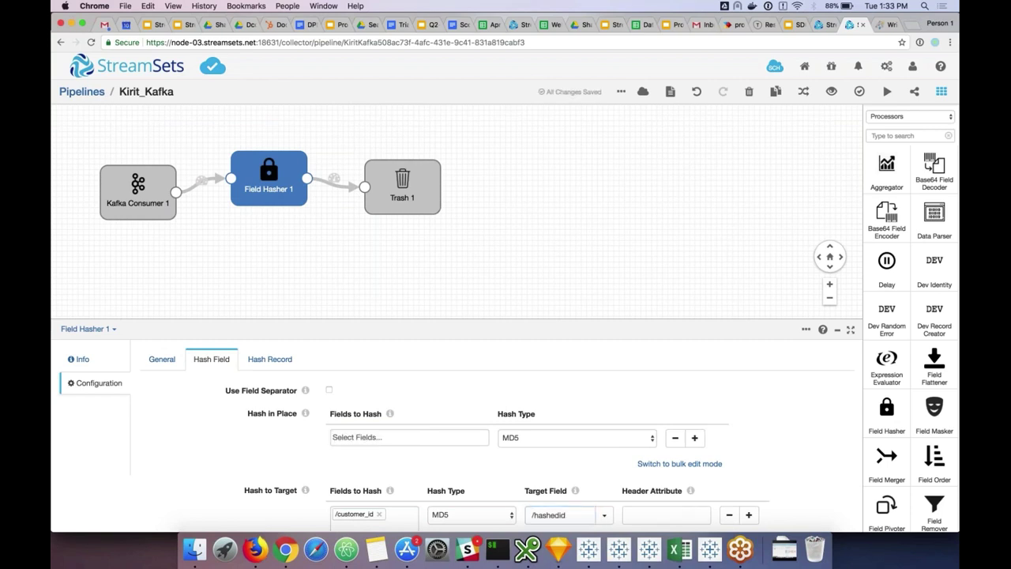
Preview the pipeline data, compare the first record's input and output fields at Field Hasher 1, and close the preview
click(830, 93)
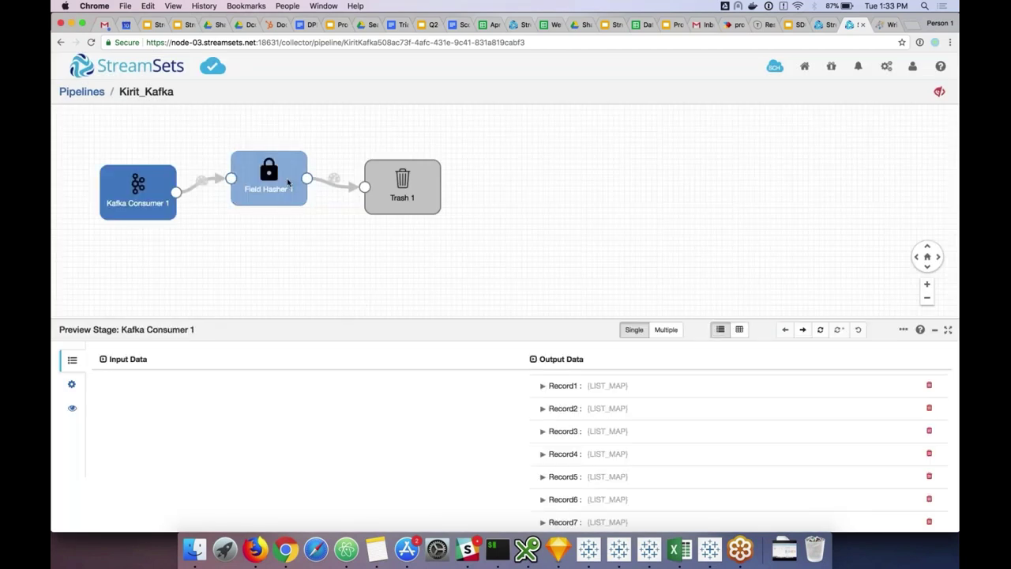
click(288, 182)
click(537, 382)
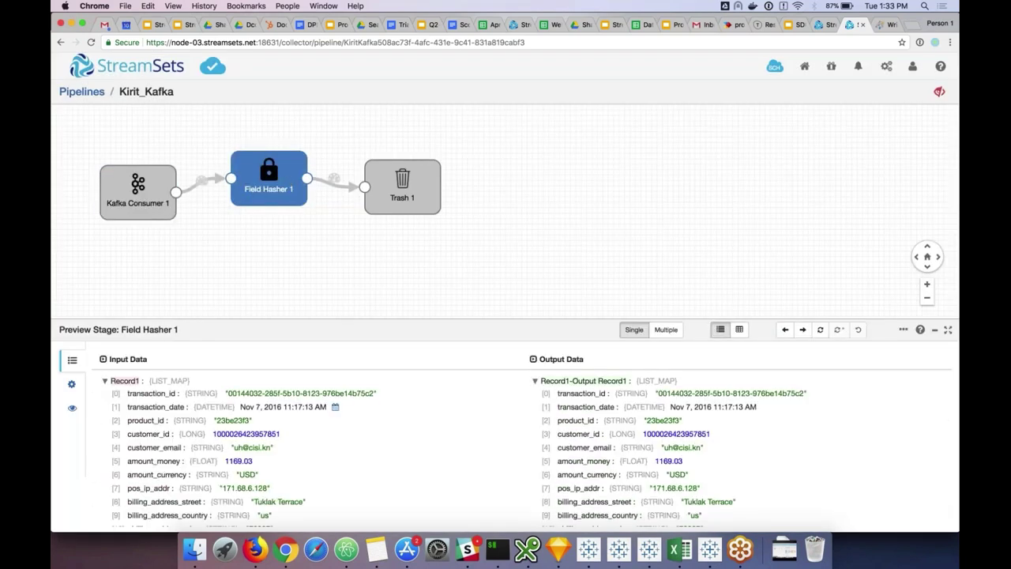
scroll(537, 426, down, 3)
scroll(275, 484, down, 2)
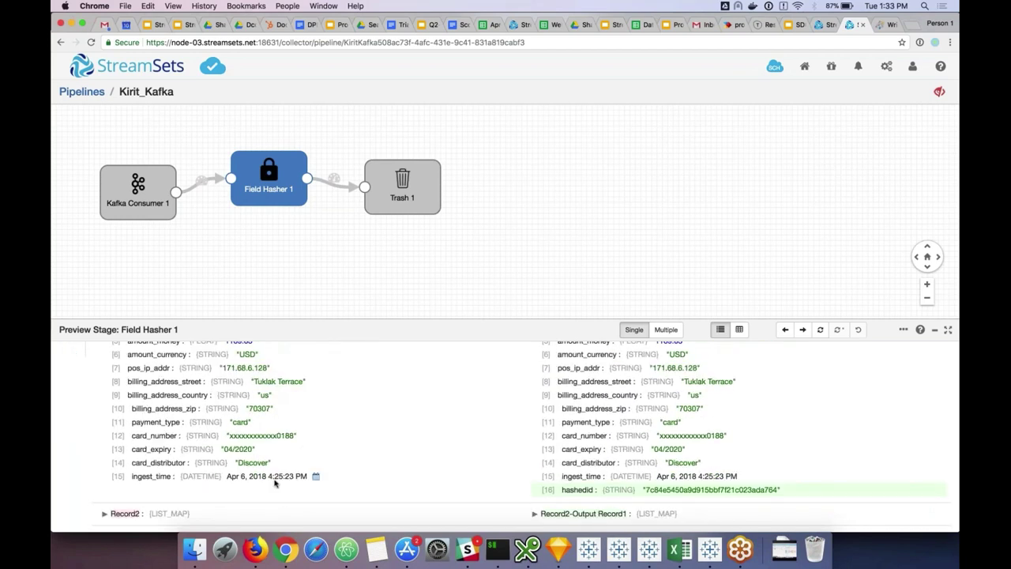
scroll(469, 450, up, 5)
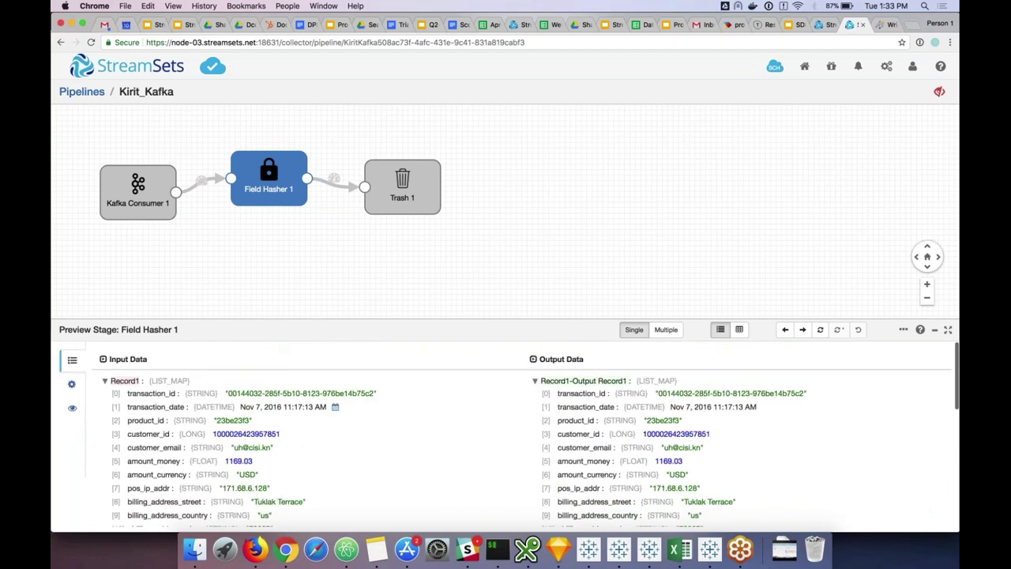
scroll(505, 434, down, 4)
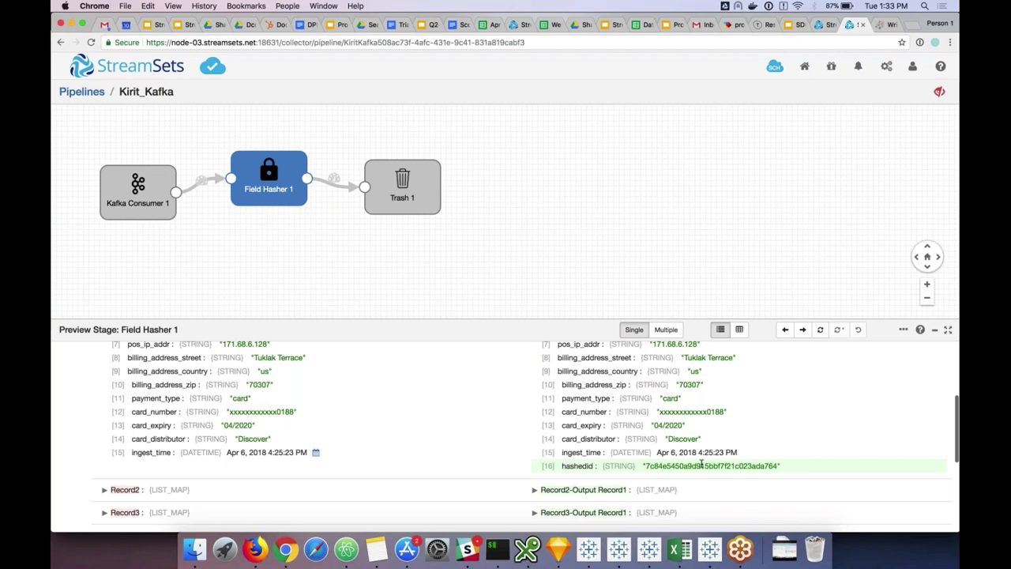
click(939, 91)
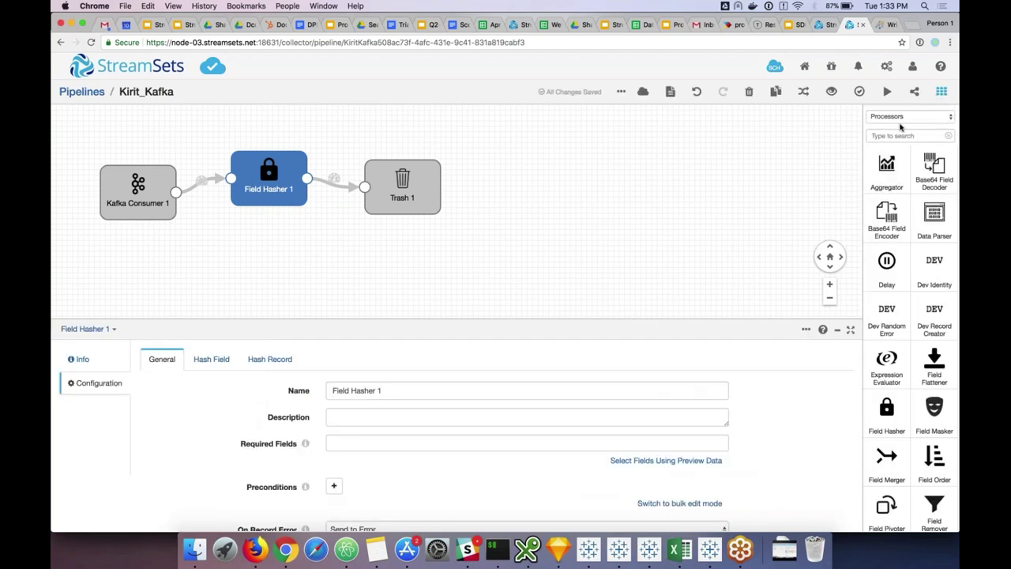
Browse the processors available in the stage library, including the field, lookup and script evaluator stages
scroll(913, 319, down, 5)
scroll(913, 319, down, 4)
scroll(934, 371, up, 9)
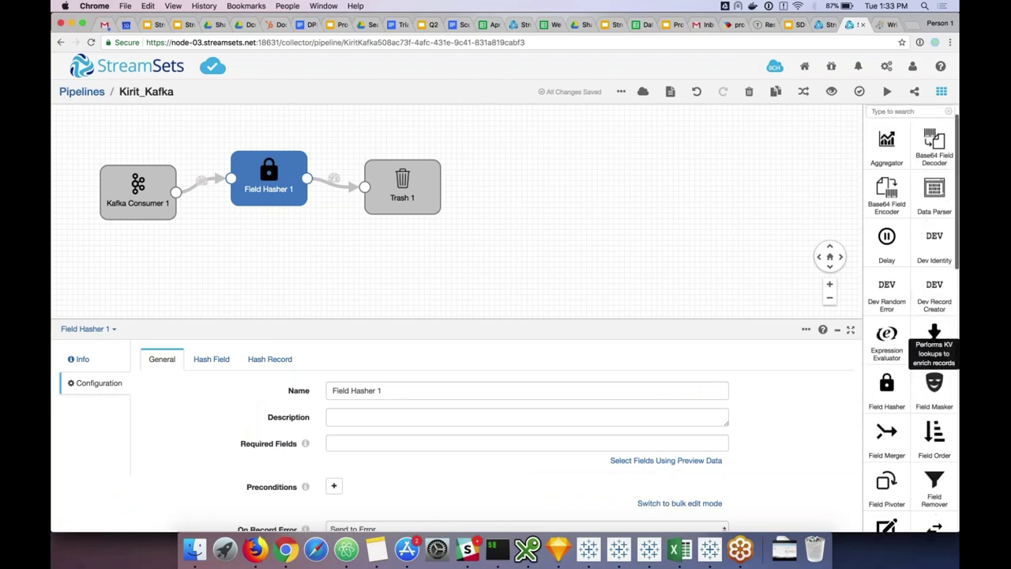
scroll(934, 340, down, 4)
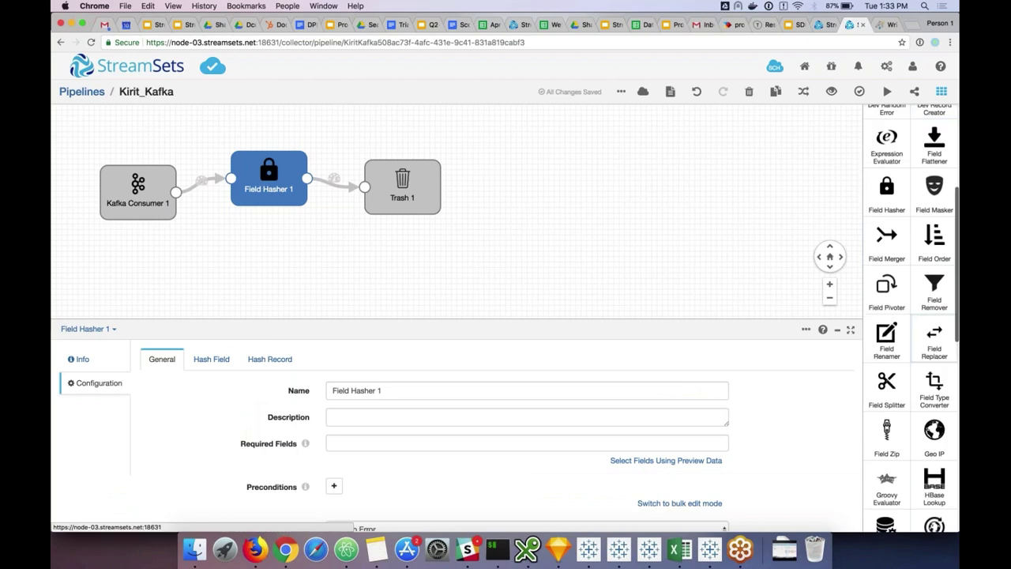
scroll(908, 464, down, 4)
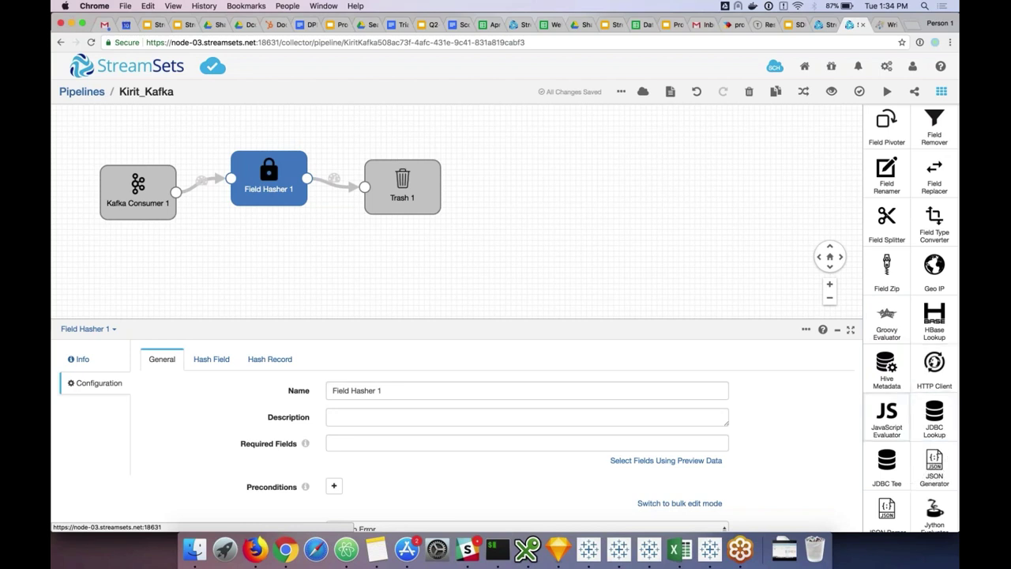
scroll(886, 367, up, 10)
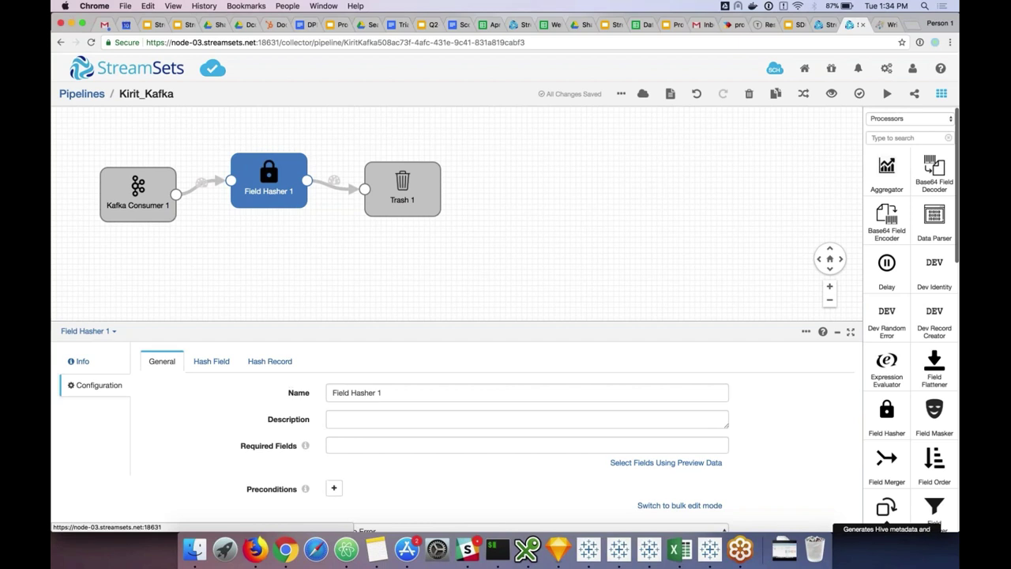
scroll(908, 379, down, 10)
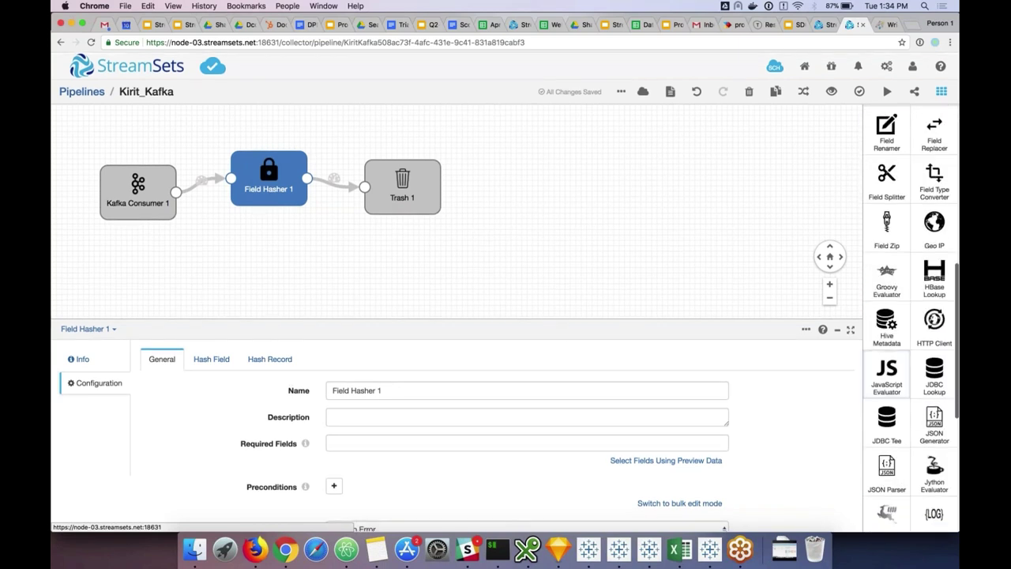